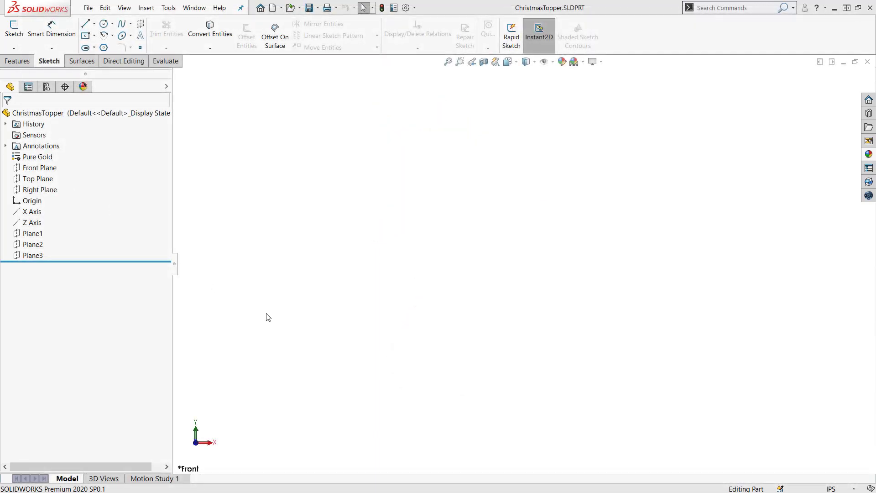
# - On the Front Plane, sketch a vertical construction centreline plus a slanted and a horizontal edge
pyautogui.click(39, 168)
pyautogui.click(46, 153)
pyautogui.press('l')
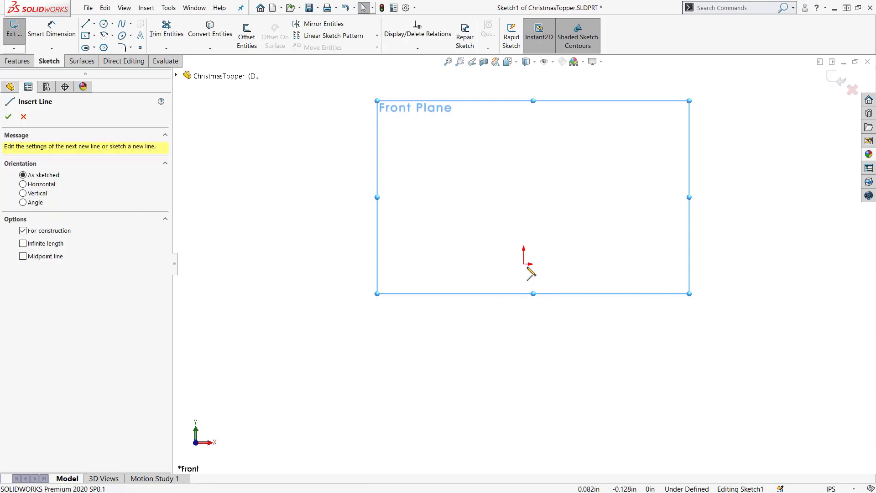
pyautogui.click(523, 264)
pyautogui.click(524, 138)
pyautogui.doubleClick(525, 138)
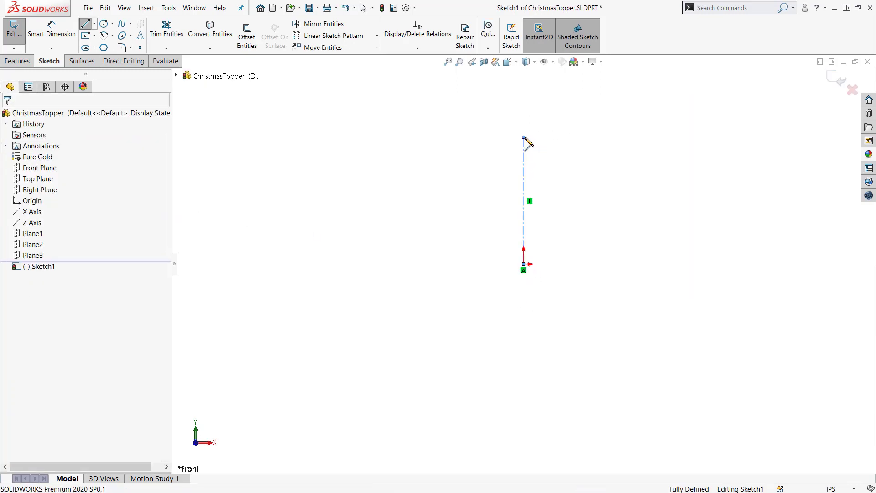
pyautogui.click(524, 138)
pyautogui.click(568, 227)
pyautogui.click(524, 226)
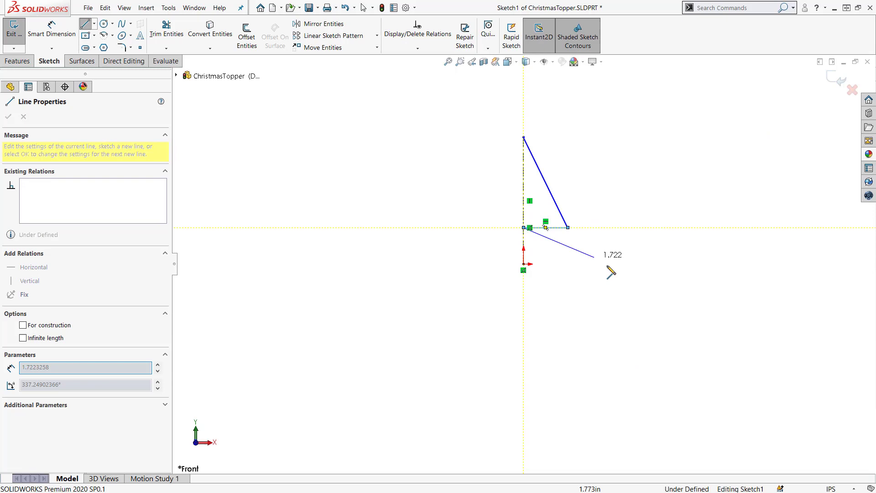
pyautogui.press('Escape')
# - Dimension the sketch with a 3.00 height, a .50 base offset and a 10° angle
pyautogui.press('d')
pyautogui.click(525, 243)
pyautogui.click(614, 241)
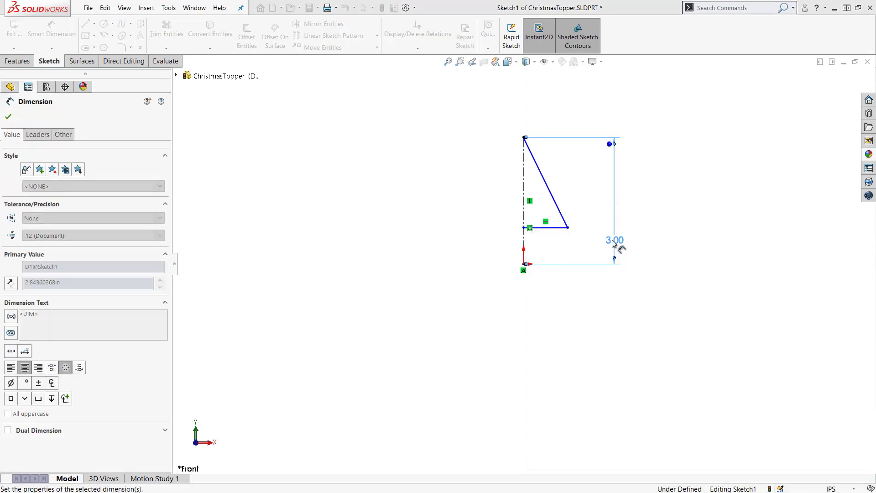
pyautogui.write('3')
pyautogui.press('Return')
pyautogui.click(548, 228)
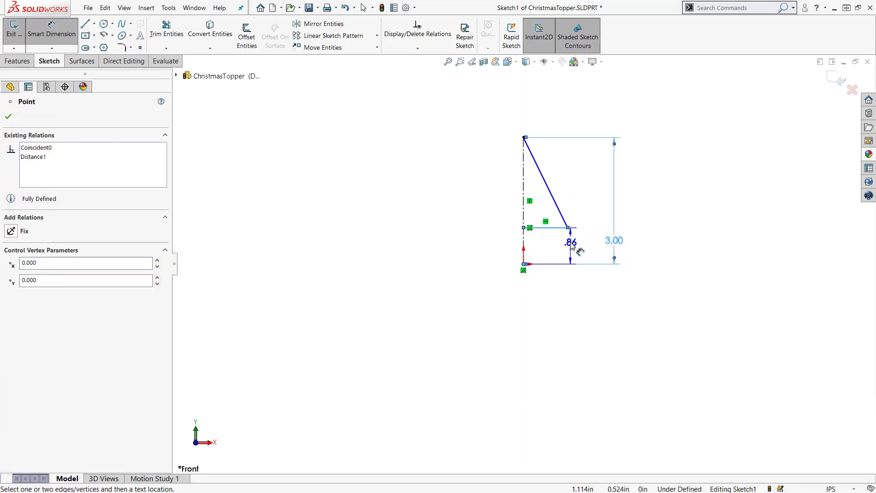
pyautogui.click(577, 250)
pyautogui.write('.5')
pyautogui.press('Return')
pyautogui.click(560, 234)
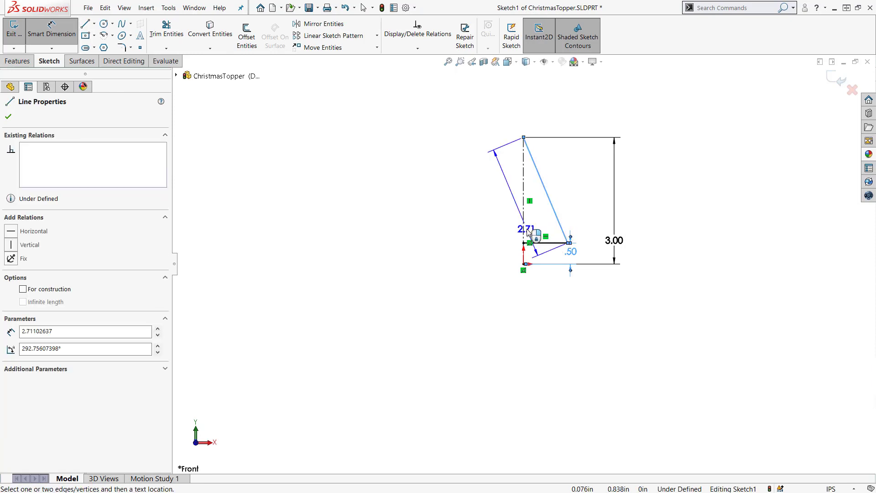
pyautogui.click(524, 226)
pyautogui.click(546, 297)
pyautogui.write('10')
pyautogui.press('Return')
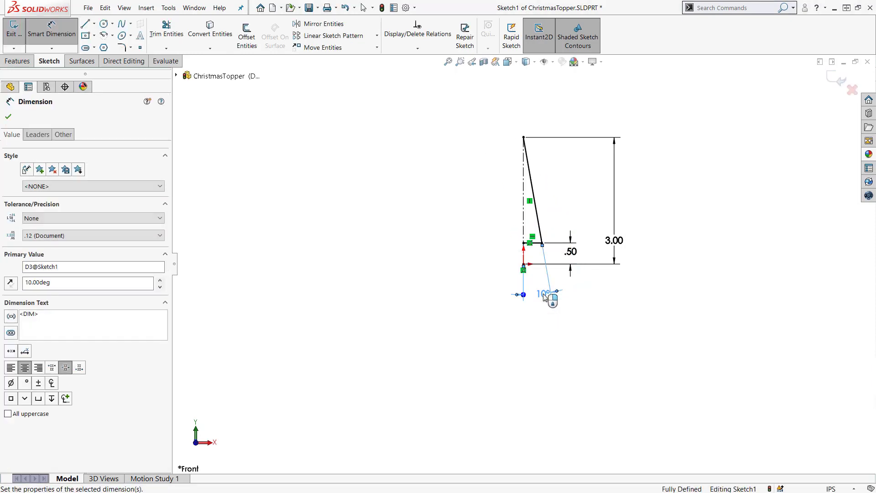
pyautogui.press('Escape')
# - Extrude the whole triangle sketch Mid Plane into a wedge
pyautogui.moveTo(663, 270); pyautogui.dragTo(486, 184)
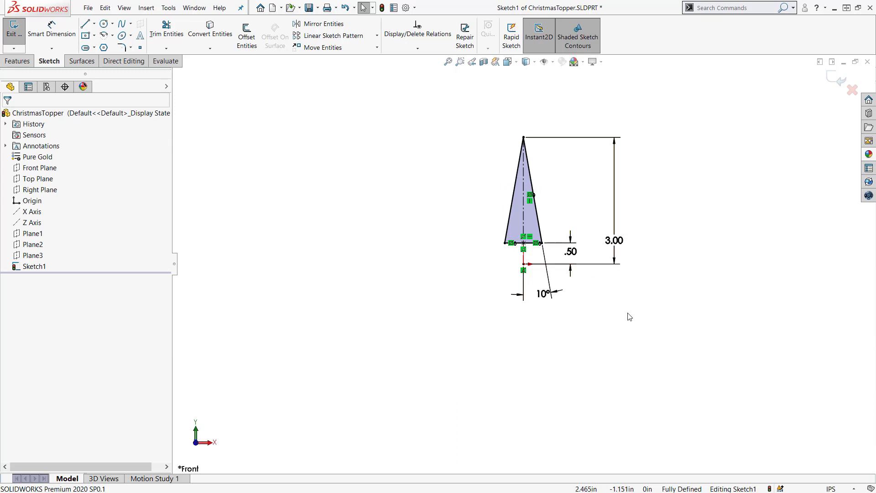
pyautogui.press('s')
pyautogui.click(637, 371)
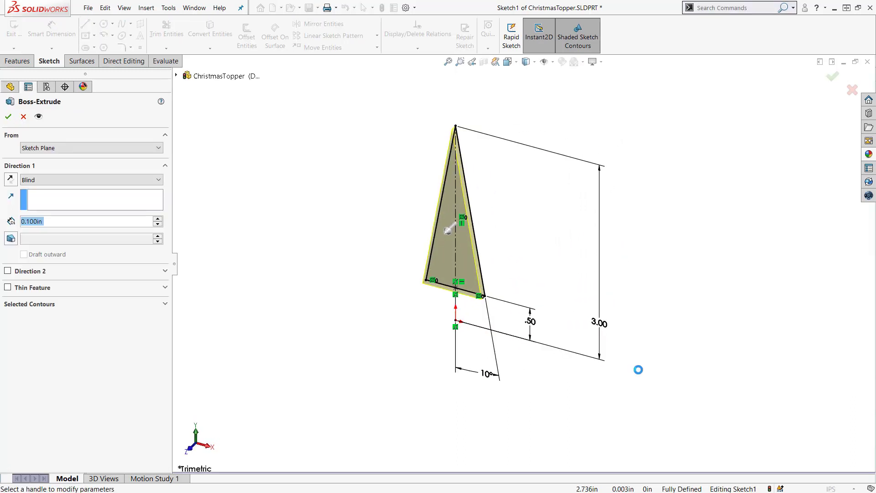
pyautogui.rightClick(638, 368)
pyautogui.click(668, 271)
pyautogui.write('3')
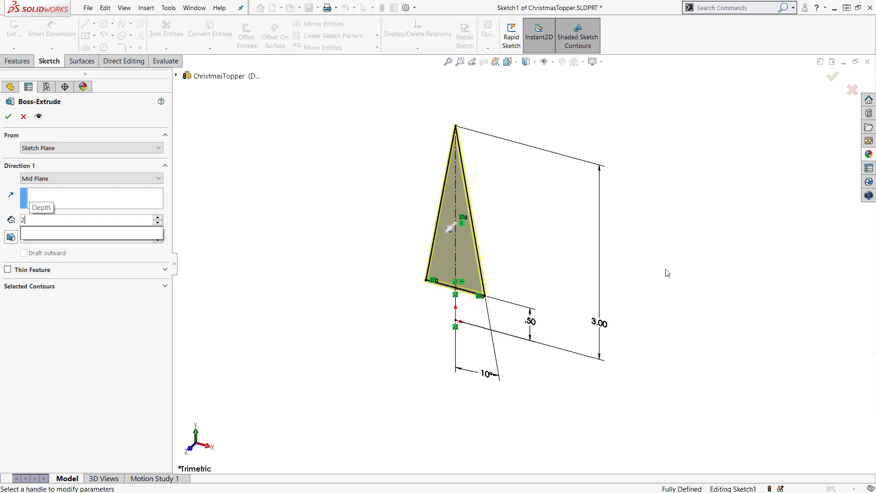
pyautogui.press('Return')
pyautogui.press('Return')
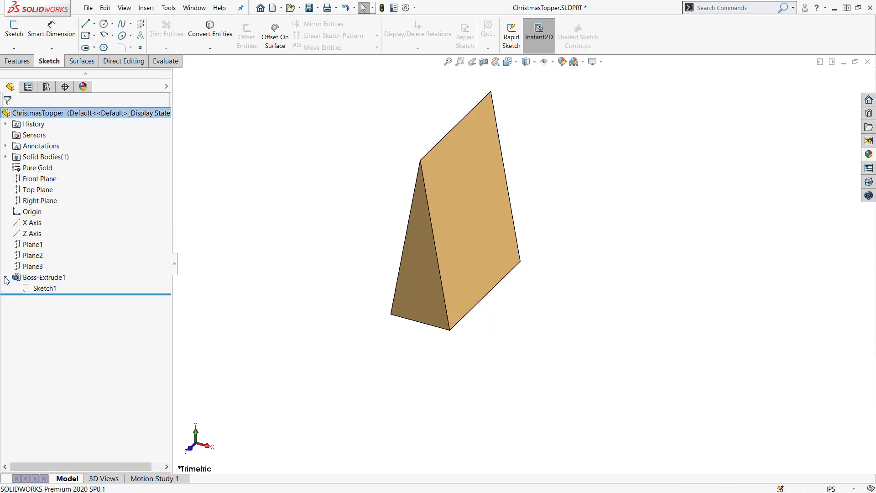
# - Copy and paste the triangle sketch, then move the copy onto the Right Plane
pyautogui.click(45, 289)
pyautogui.hotkey('ctrl', 'c')
pyautogui.hotkey('ctrl', 'v')
pyautogui.click(44, 300)
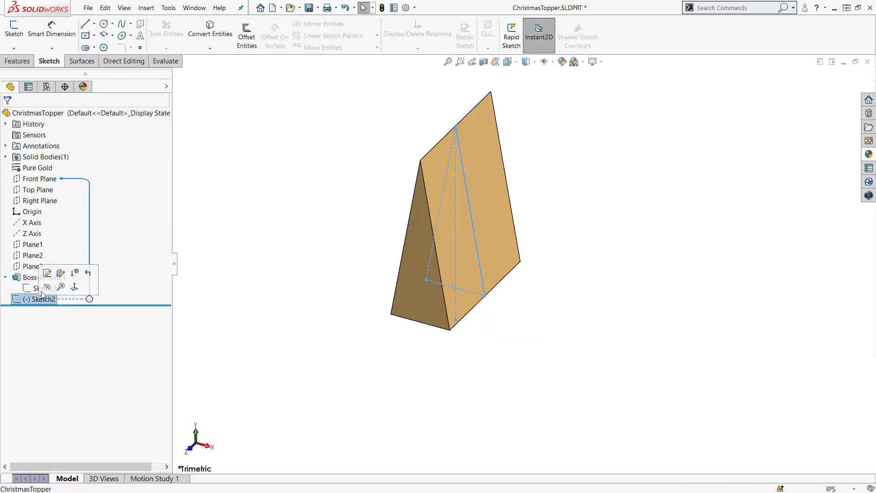
pyautogui.click(58, 272)
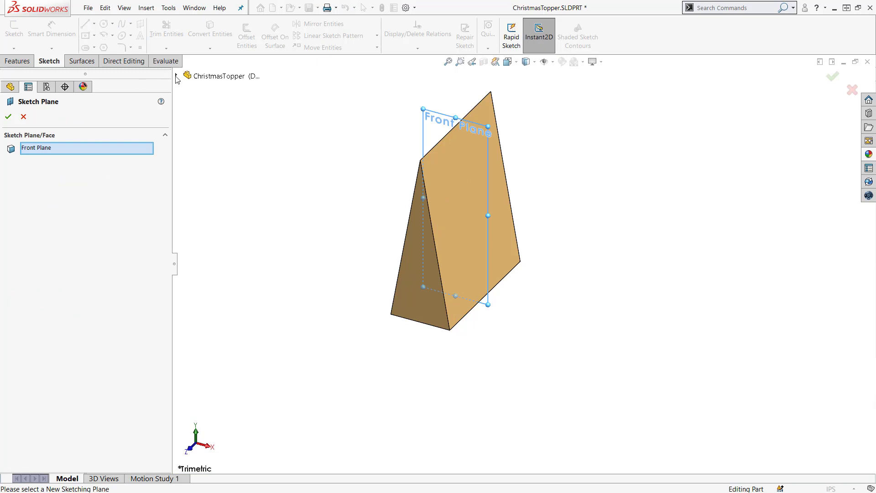
pyautogui.click(176, 76)
pyautogui.click(209, 165)
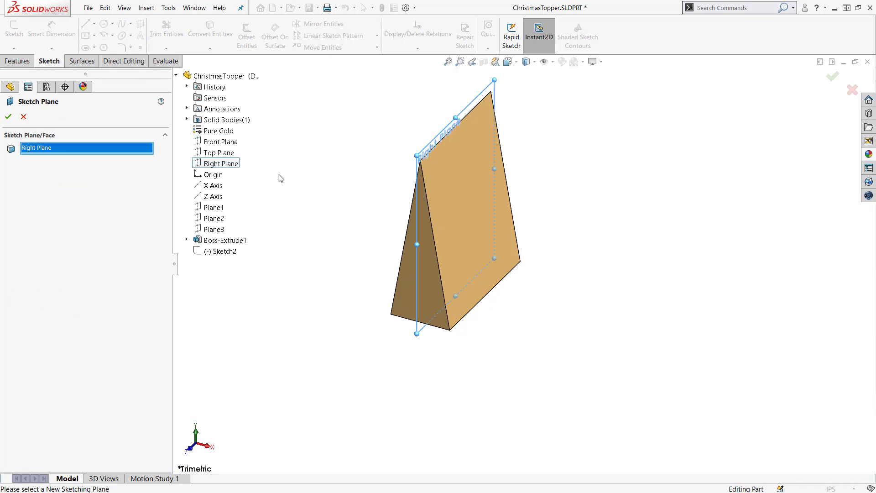
pyautogui.rightClick(291, 184)
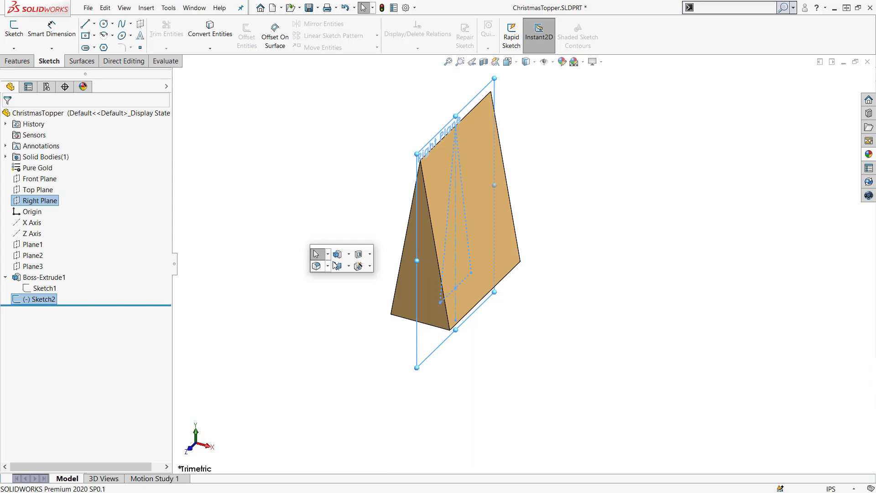
# - Extrude the copied sketch Mid Plane as a separate body, without merging
pyautogui.click(334, 254)
pyautogui.rightClick(304, 255)
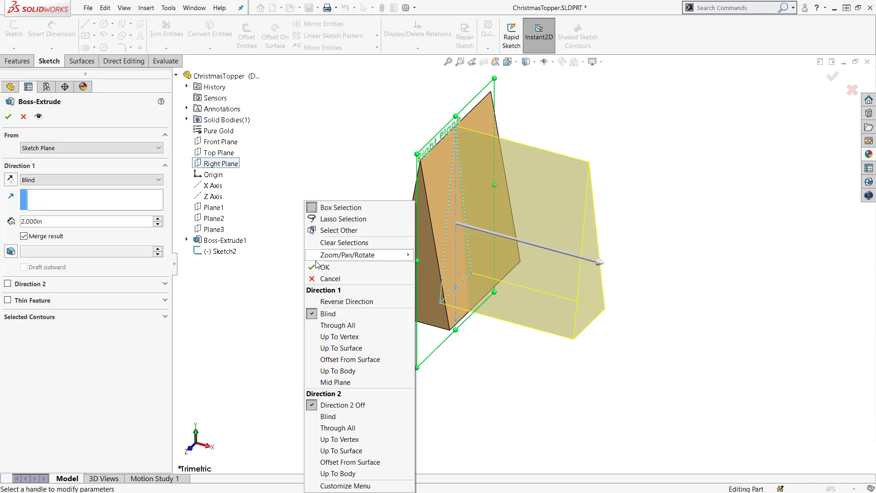
pyautogui.click(332, 382)
pyautogui.rightClick(332, 378)
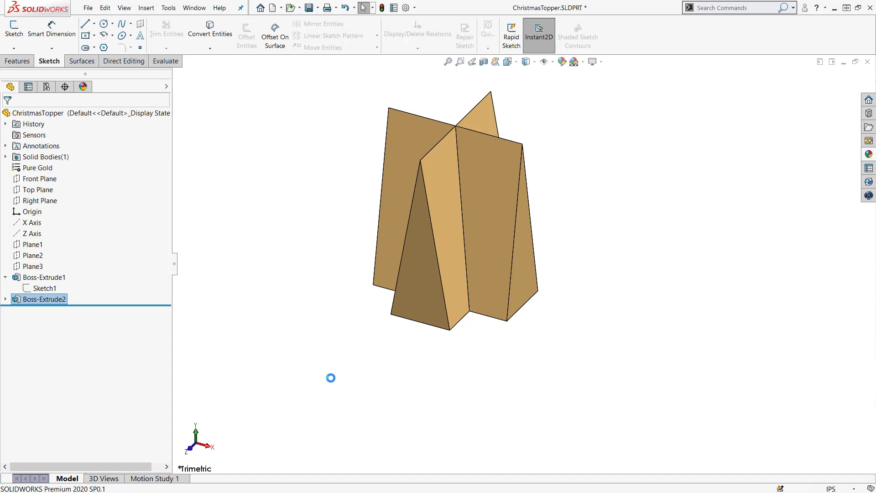
pyautogui.rightClick(54, 303)
pyautogui.click(59, 254)
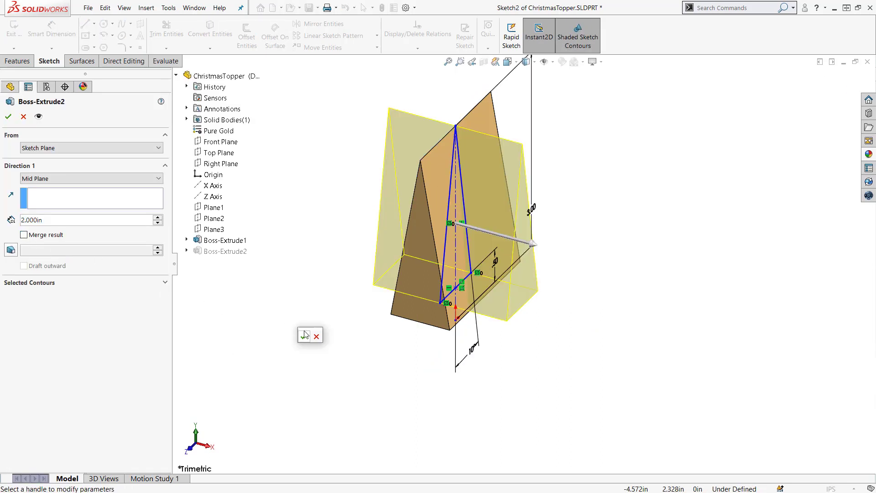
pyautogui.rightClick(301, 336)
# - Combine the two wedge bodies with Common, keeping only their overlap
pyautogui.click(124, 61)
pyautogui.click(246, 34)
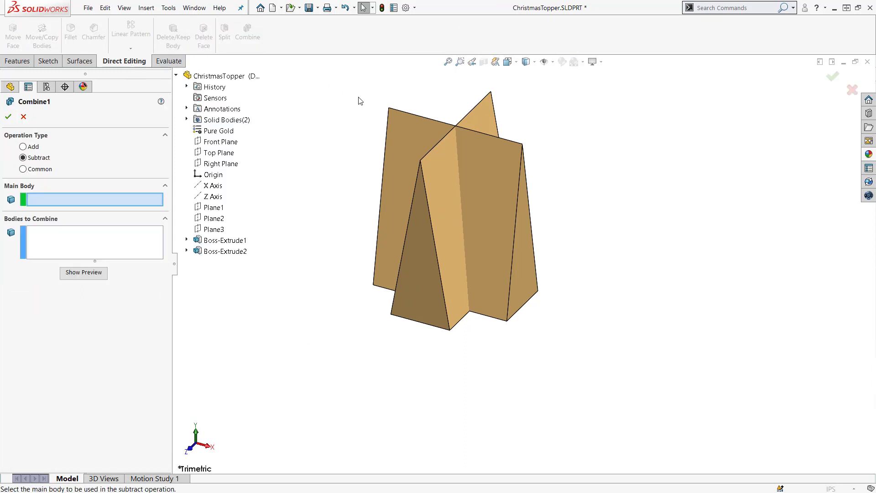
pyautogui.click(524, 243)
pyautogui.click(28, 169)
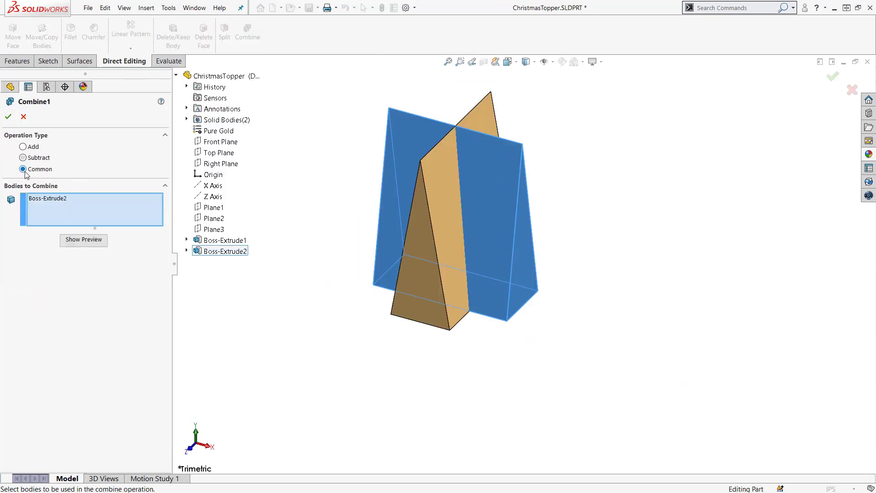
pyautogui.rightClick(434, 186)
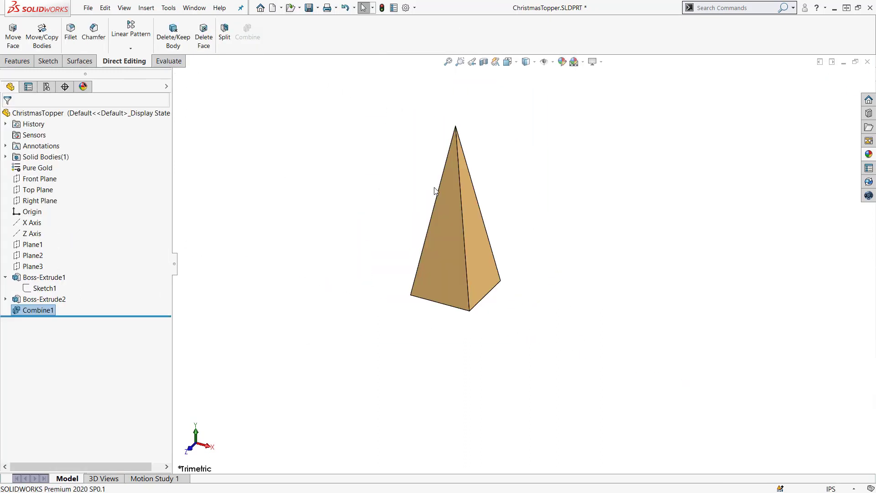
# - Offset the four pyramid faces by 0 to create Surface-Offset1
pyautogui.click(81, 63)
pyautogui.click(230, 36)
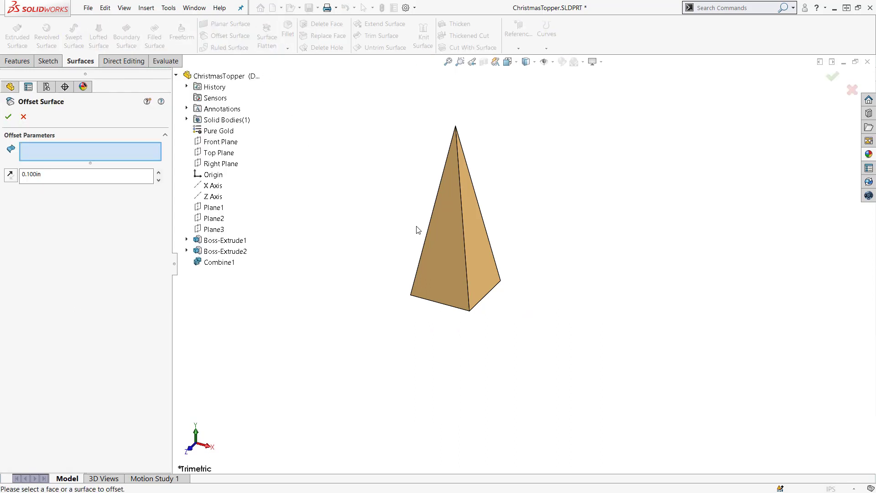
pyautogui.click(441, 233)
pyautogui.click(488, 242)
pyautogui.moveTo(474, 237)
pyautogui.mouseDown(button='middle')
pyautogui.moveTo(514, 253)
pyautogui.moveTo(426, 226)
pyautogui.mouseUp(button='middle')
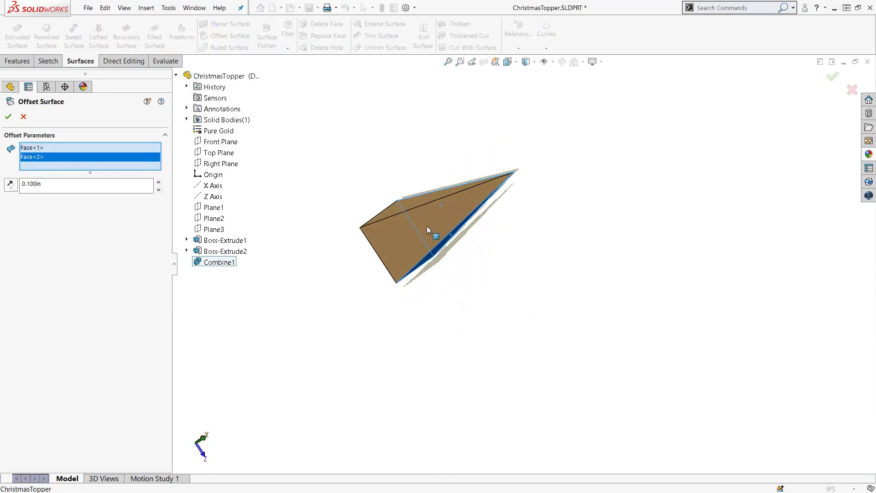
pyautogui.click(427, 227)
pyautogui.click(459, 263)
pyautogui.moveTo(470, 275)
pyautogui.mouseDown(button='middle')
pyautogui.moveTo(418, 144)
pyautogui.moveTo(405, 143)
pyautogui.mouseUp(button='middle')
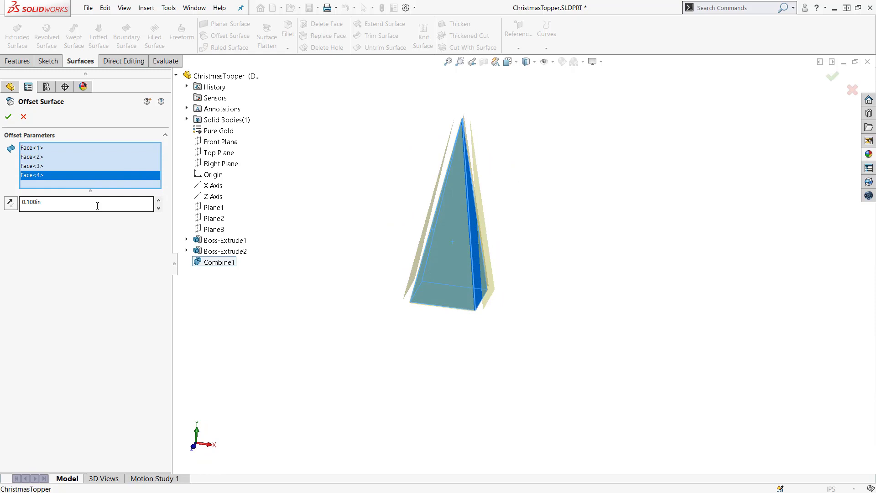
pyautogui.click(87, 202)
pyautogui.write('0')
pyautogui.write('.000in')
pyautogui.press('Return')
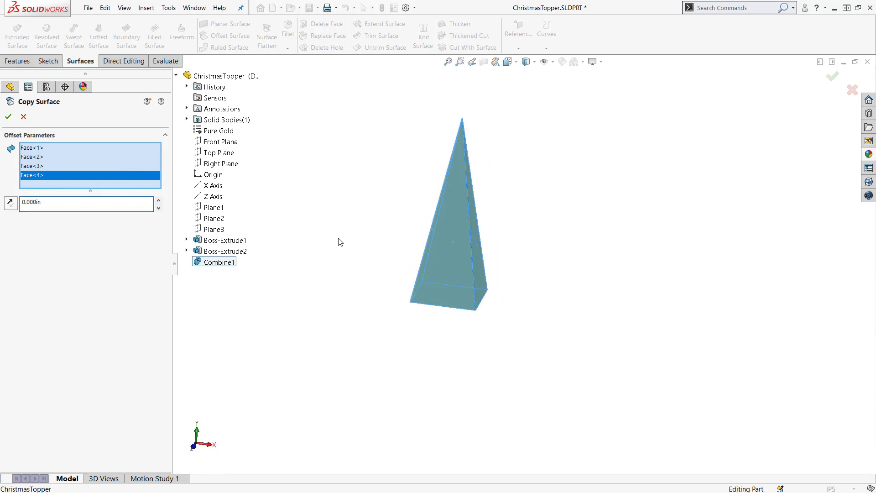
pyautogui.press('Return')
# - Switch to the Isometric view and expand the part's solid bodies
pyautogui.press('space')
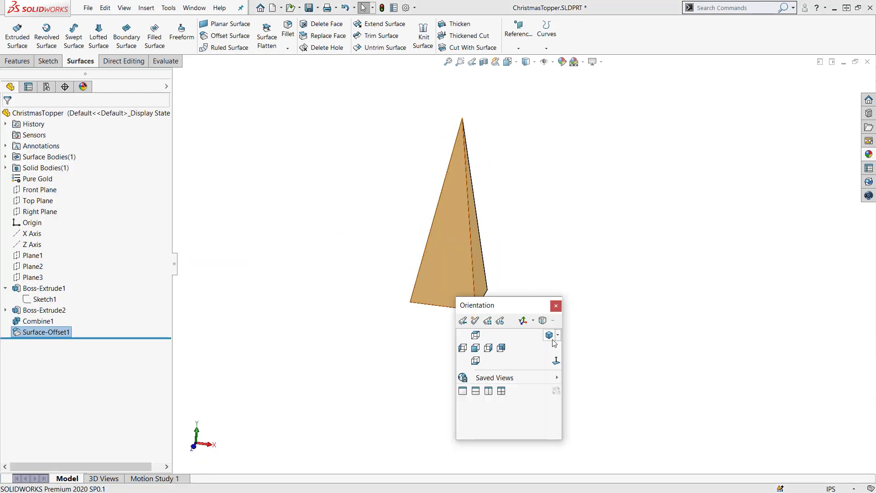
pyautogui.click(552, 337)
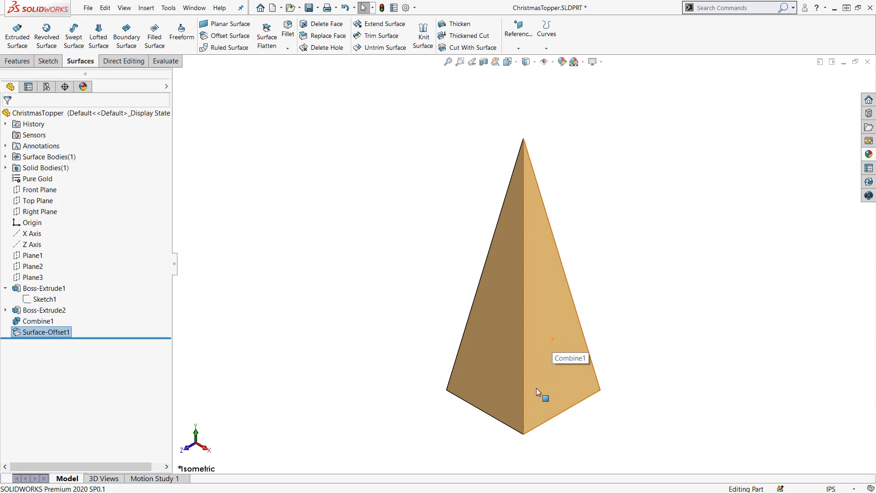
pyautogui.scroll(3, 537, 401)
pyautogui.scroll(1, 538, 401)
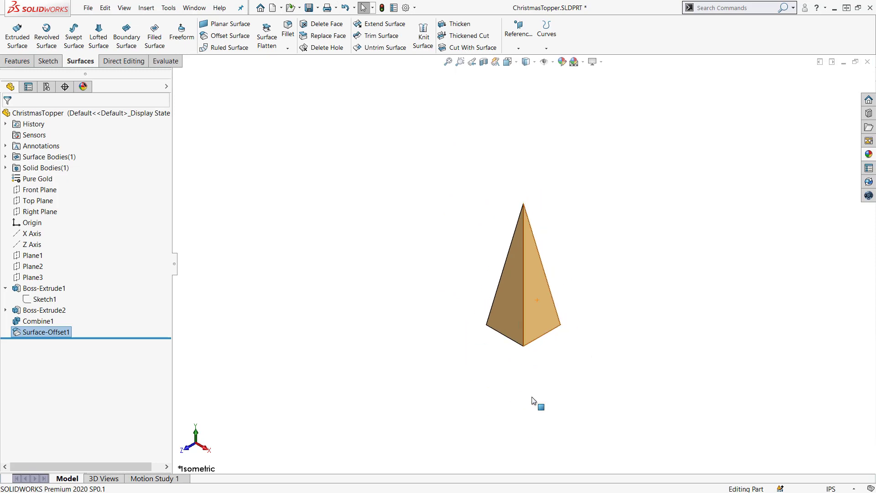
pyautogui.click(6, 167)
pyautogui.rightClick(42, 178)
pyautogui.press('Escape')
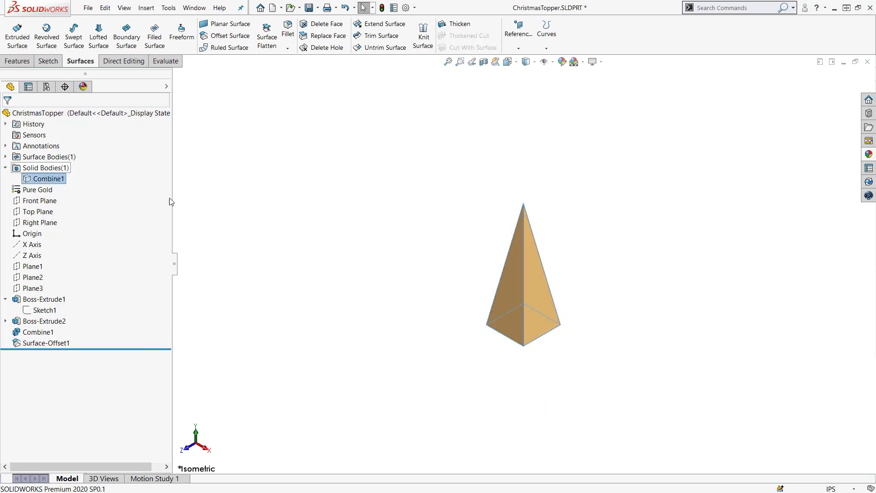
pyautogui.click(207, 199)
# - Circular-pattern the Surface-Offset1 body around the X Axis with 8 instances
pyautogui.click(17, 60)
pyautogui.click(335, 49)
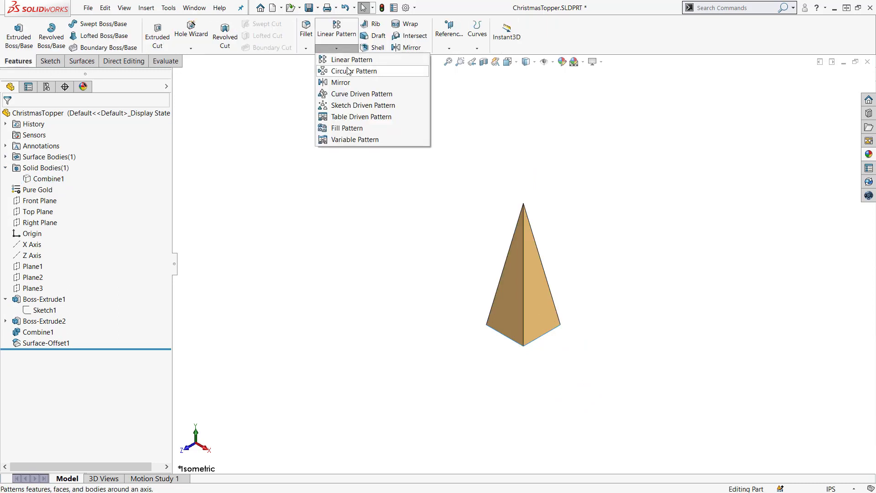
pyautogui.click(328, 71)
pyautogui.click(177, 75)
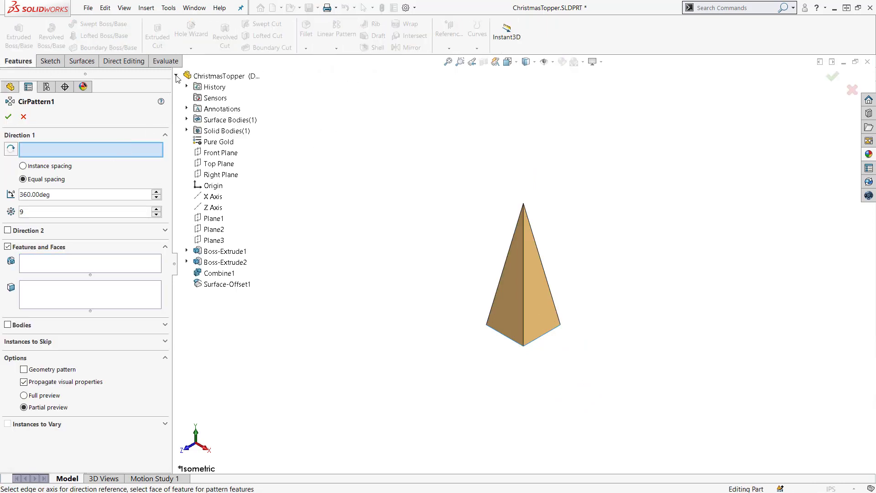
pyautogui.click(216, 199)
pyautogui.click(16, 325)
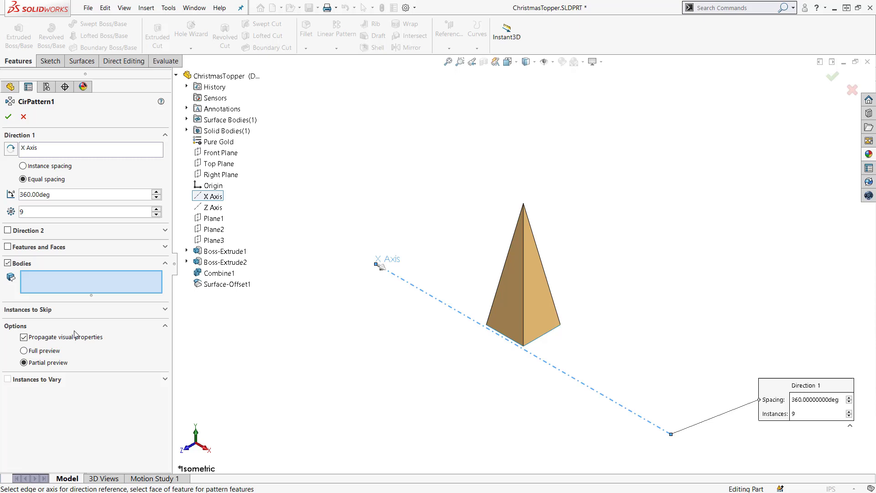
pyautogui.click(528, 289)
pyautogui.scroll(2, 513, 290)
pyautogui.click(156, 216)
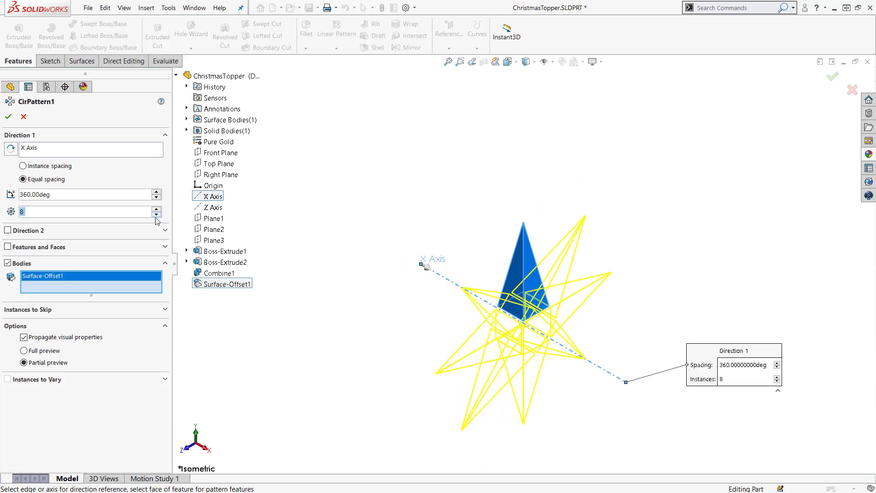
pyautogui.click(9, 118)
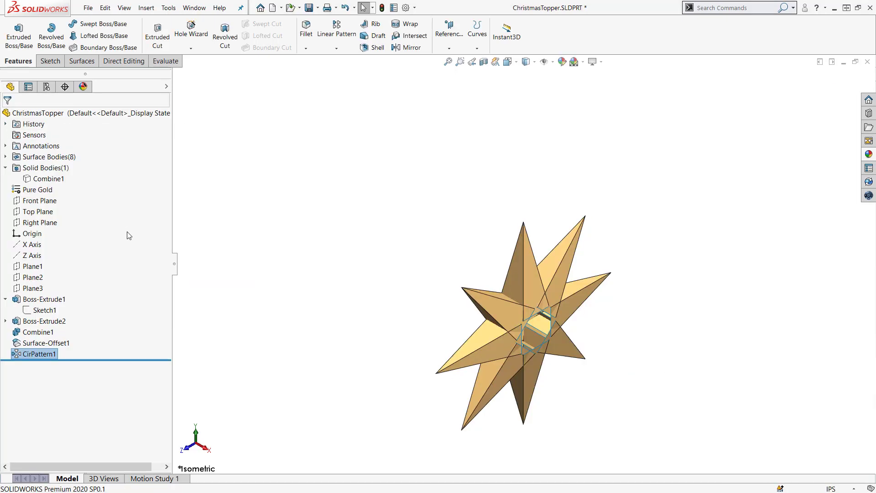
pyautogui.click(30, 259)
# - Circular-pattern the Surface-Offset1 body around the Z Axis, skipping instance (D1, 5)
pyautogui.click(335, 48)
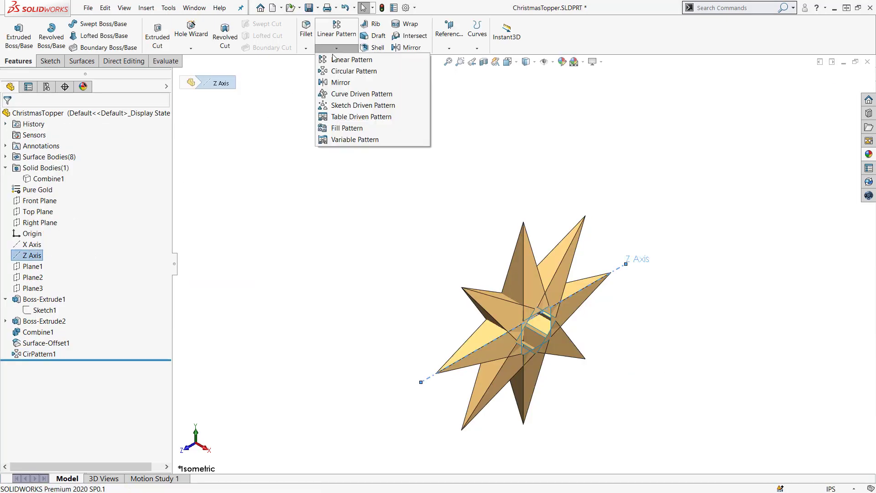
pyautogui.click(335, 71)
pyautogui.click(17, 329)
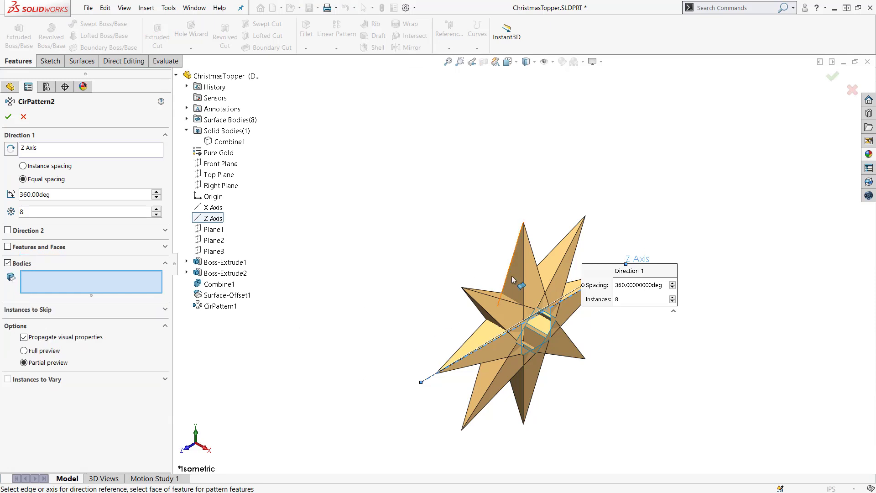
pyautogui.click(527, 281)
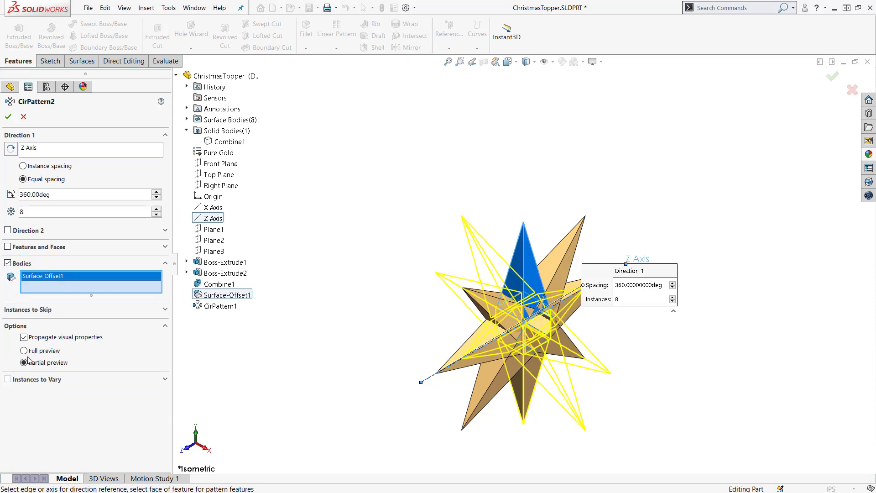
pyautogui.click(45, 312)
pyautogui.click(524, 387)
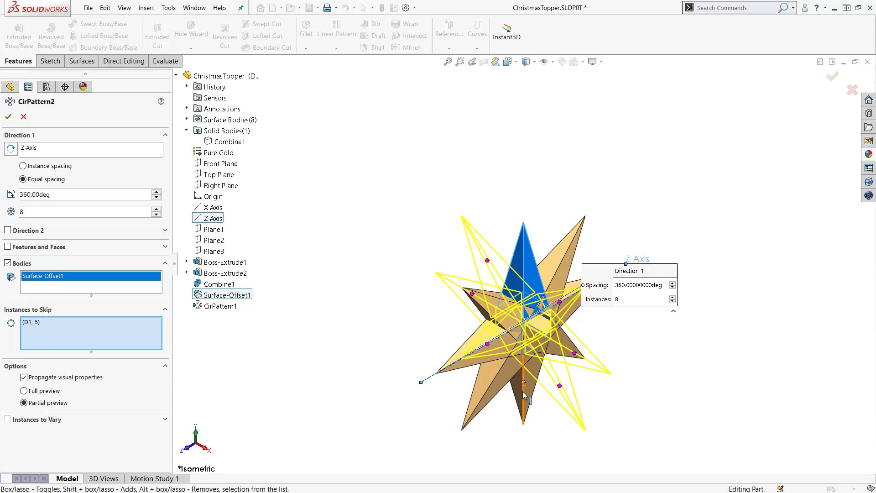
pyautogui.moveTo(523, 394); pyautogui.dragTo(496, 346, button='middle')
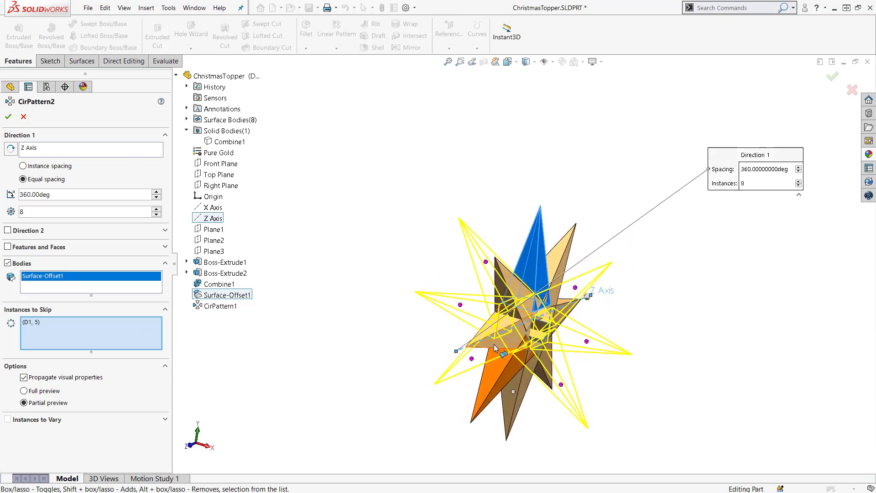
pyautogui.rightClick(396, 314)
pyautogui.click(400, 322)
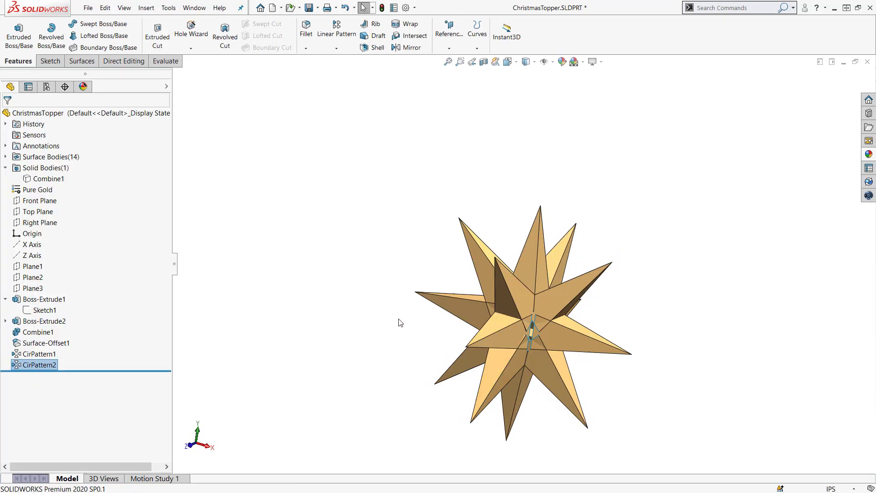
pyautogui.moveTo(425, 330); pyautogui.dragTo(394, 331, button='middle')
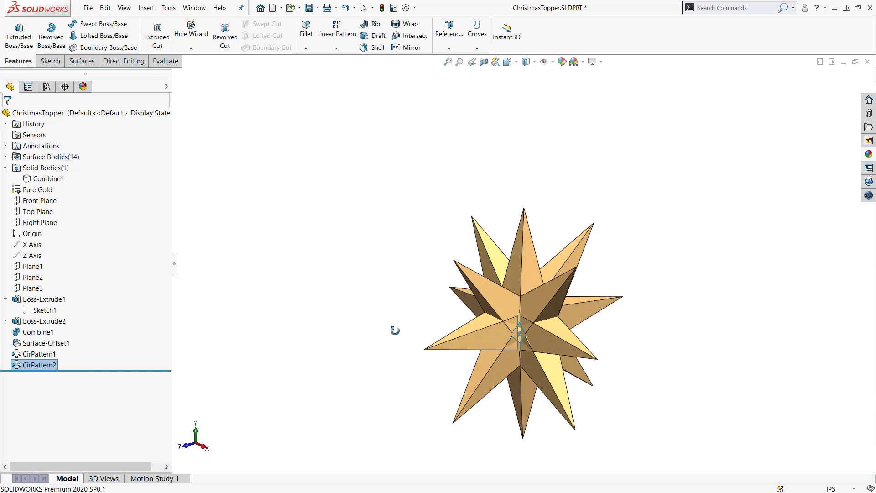
# - Copy Surface-Offset1 with Move/Copy Bodies, offsetting the copy ΔY -0.5 in
pyautogui.click(536, 274)
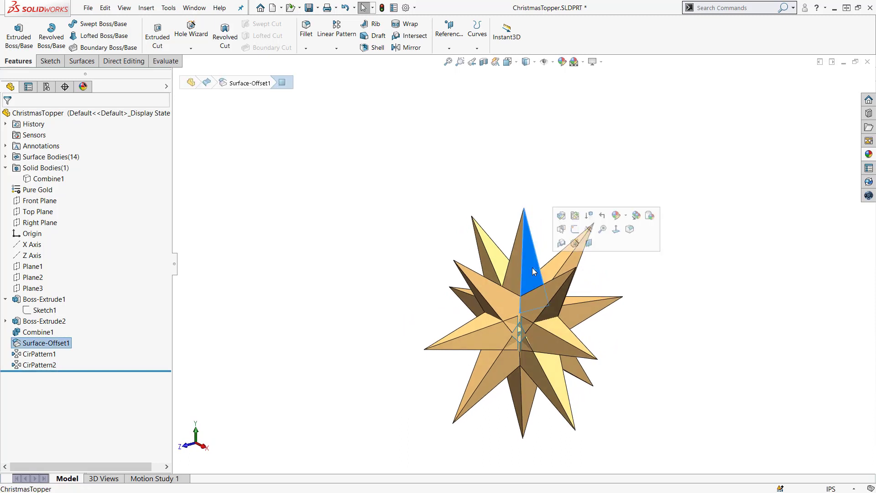
pyautogui.click(125, 61)
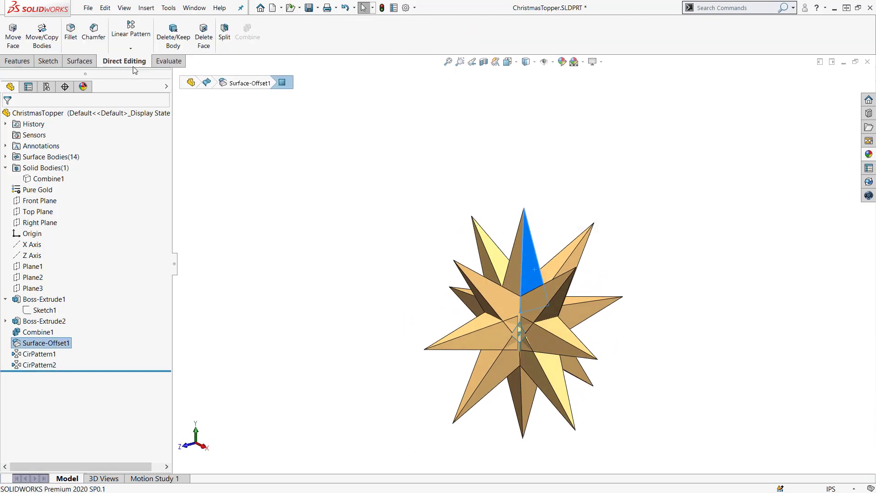
pyautogui.click(36, 45)
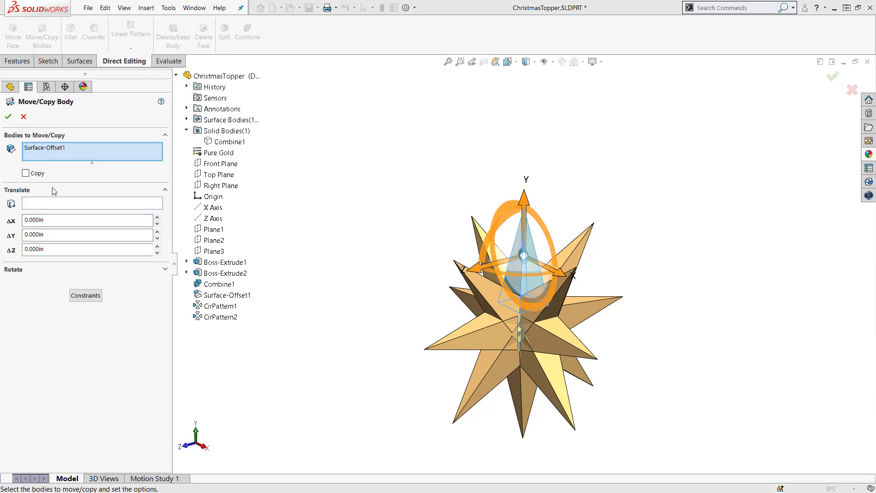
pyautogui.click(36, 175)
pyautogui.click(58, 251)
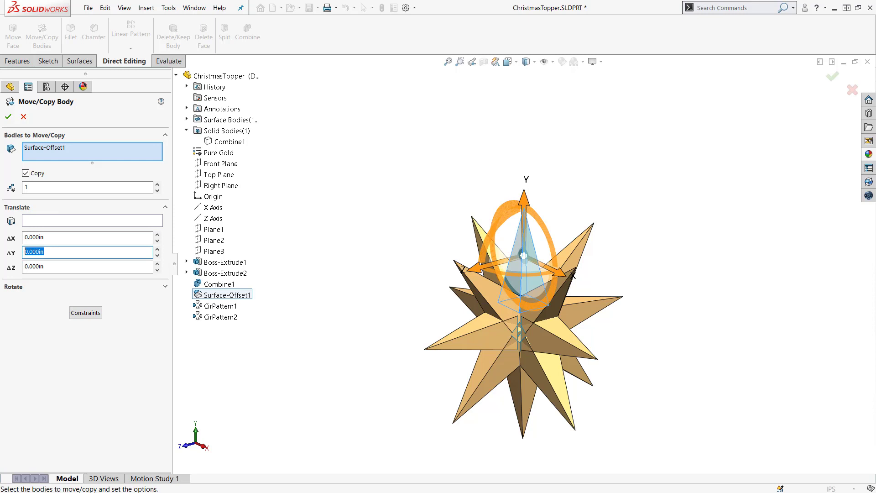
pyautogui.write('-.5')
pyautogui.press('Return')
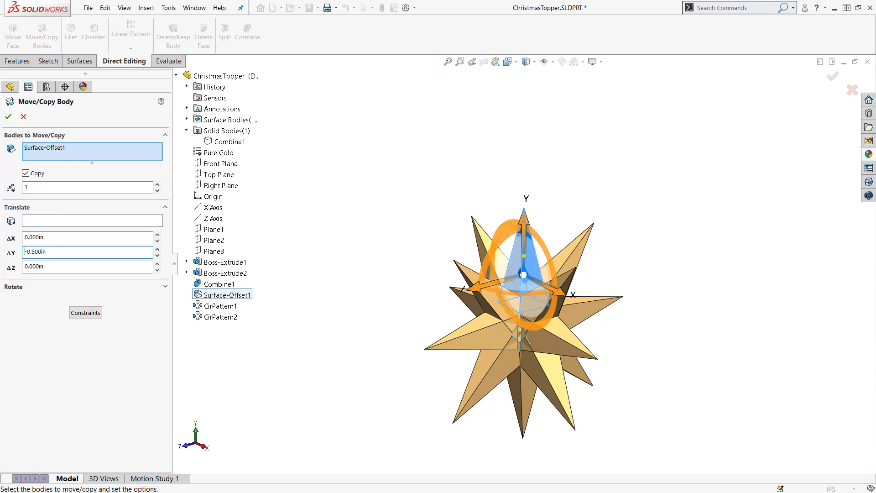
pyautogui.press('Return')
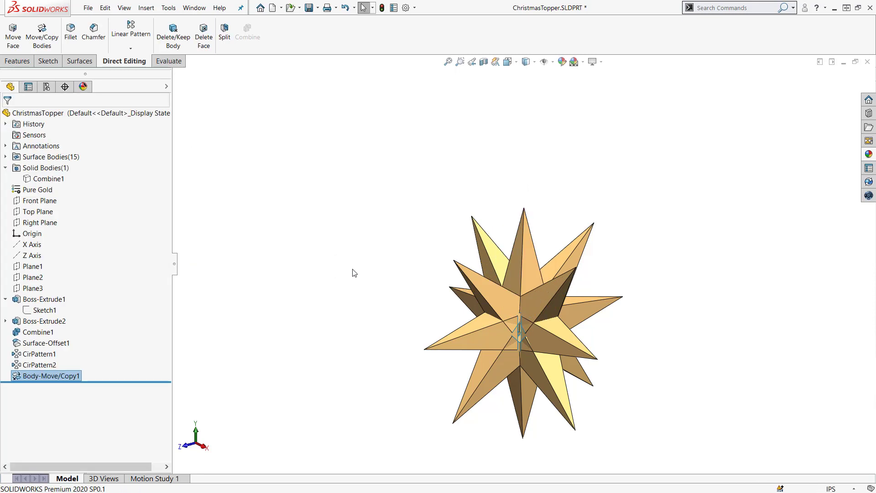
# - Split Body-Move/Copy1 using Plane1 as the trim tool, consuming the cut bodies
pyautogui.click(224, 35)
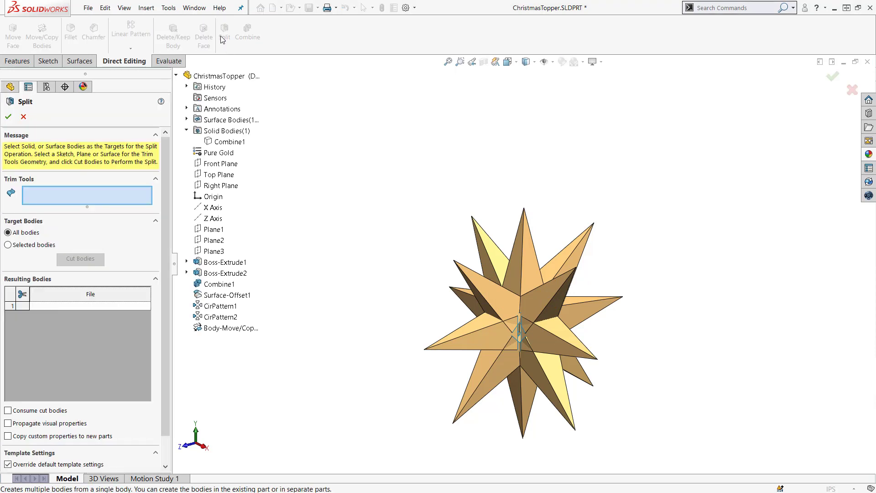
pyautogui.click(213, 230)
pyautogui.click(20, 246)
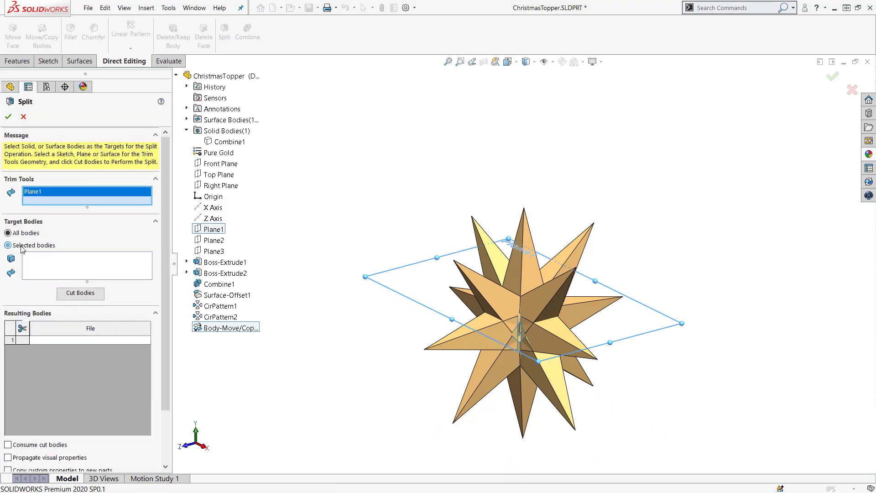
pyautogui.click(187, 119)
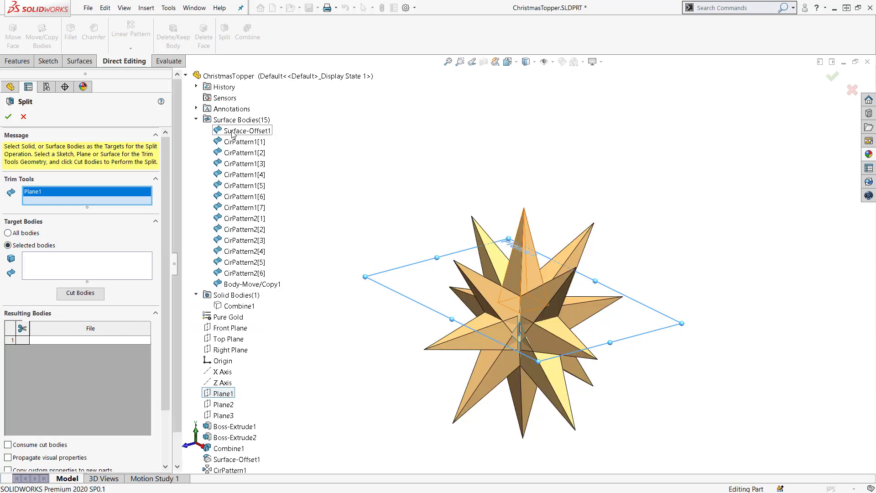
pyautogui.click(239, 122)
pyautogui.click(87, 266)
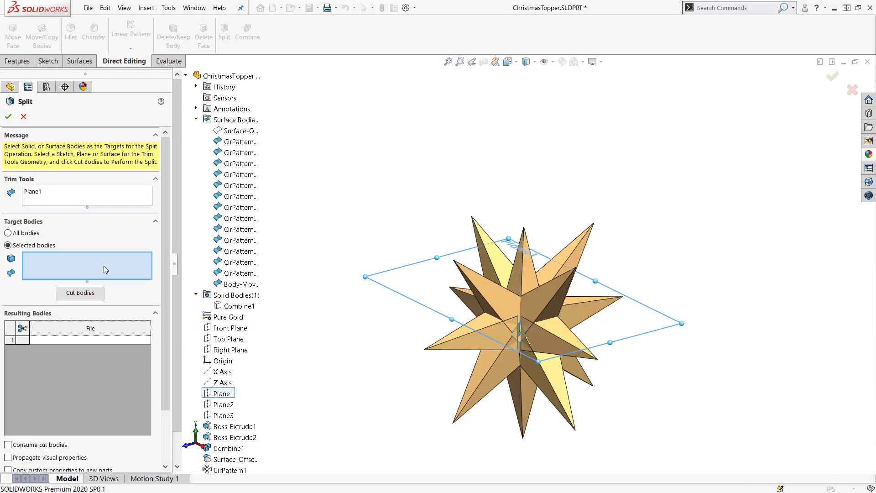
pyautogui.click(523, 265)
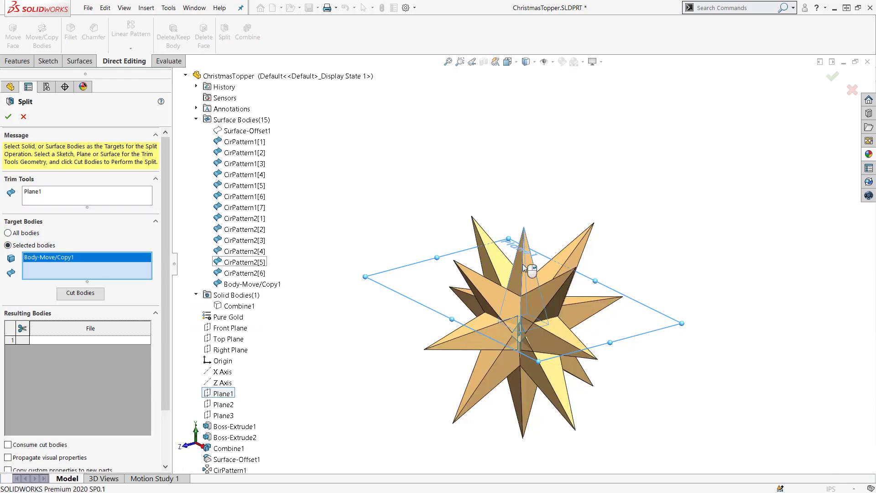
pyautogui.click(88, 295)
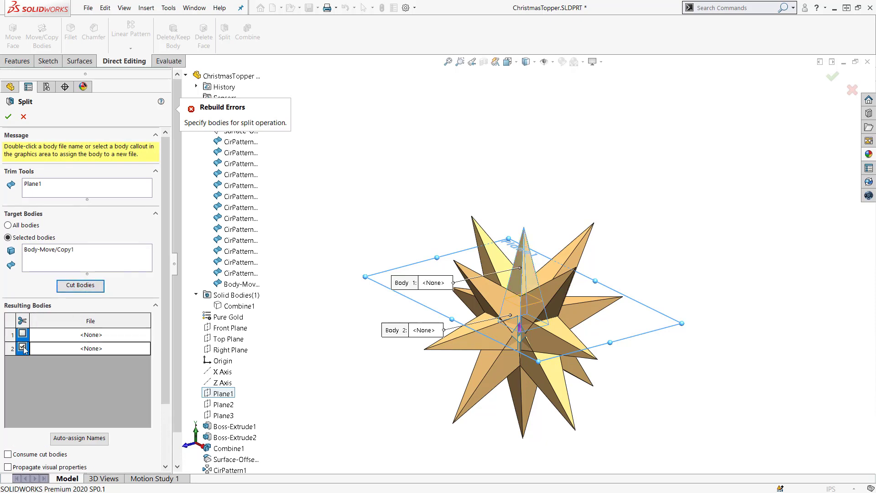
pyautogui.scroll(-1, 165, 403)
pyautogui.scroll(1, 163, 387)
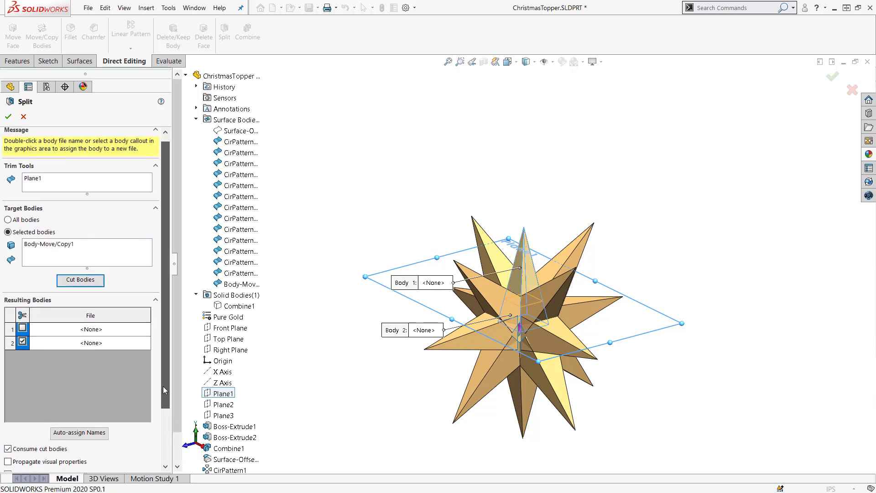
pyautogui.rightClick(324, 370)
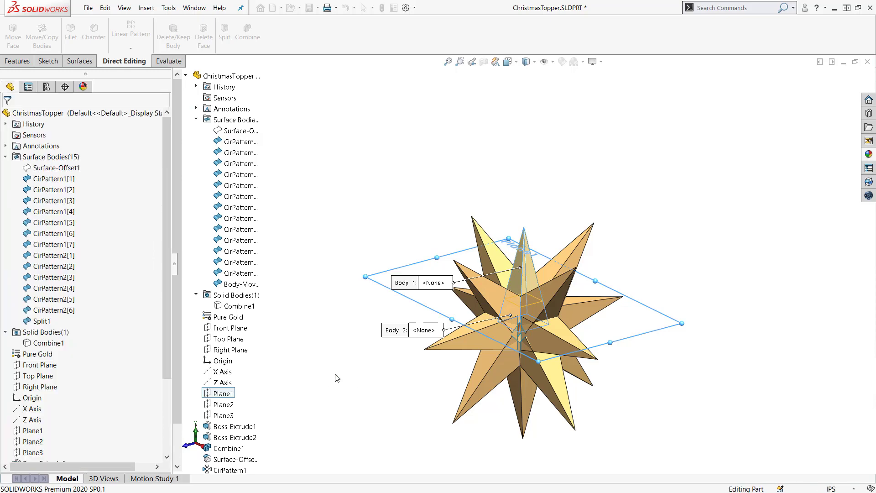
pyautogui.click(5, 158)
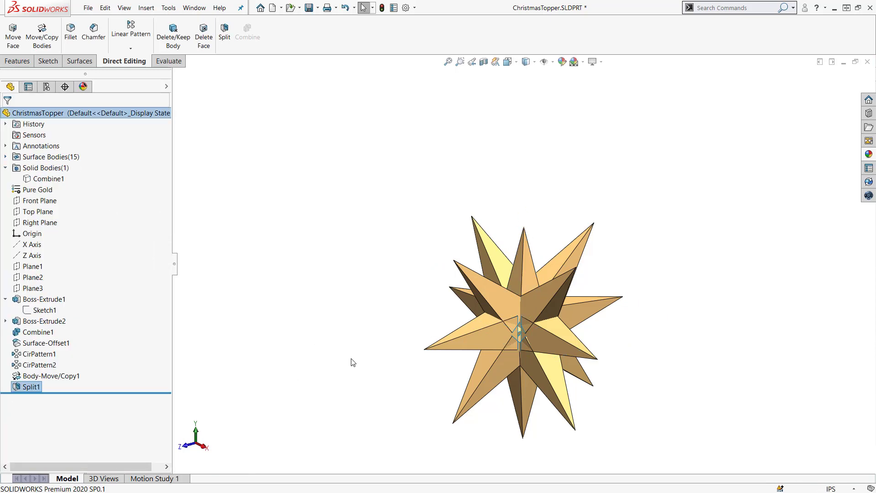
# - Select the upper split spike for Move/Copy Body, moving rather than copying, with rotation settings shown
pyautogui.click(530, 275)
pyautogui.click(42, 37)
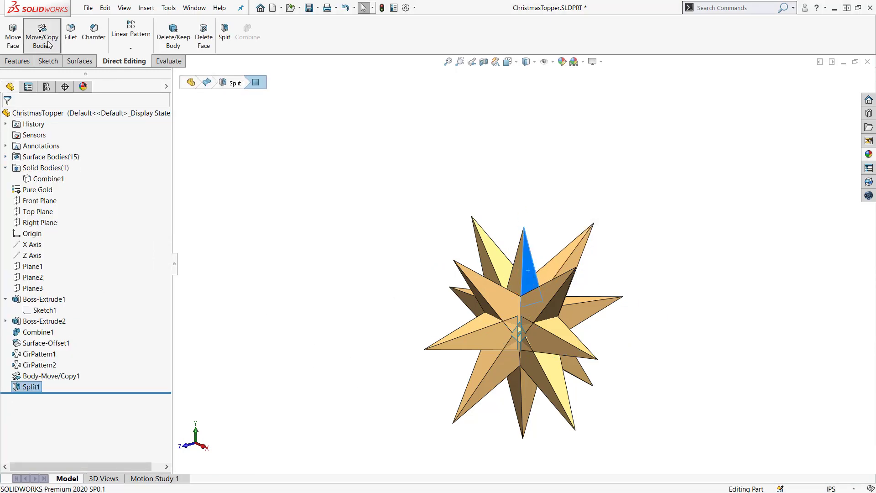
pyautogui.click(31, 173)
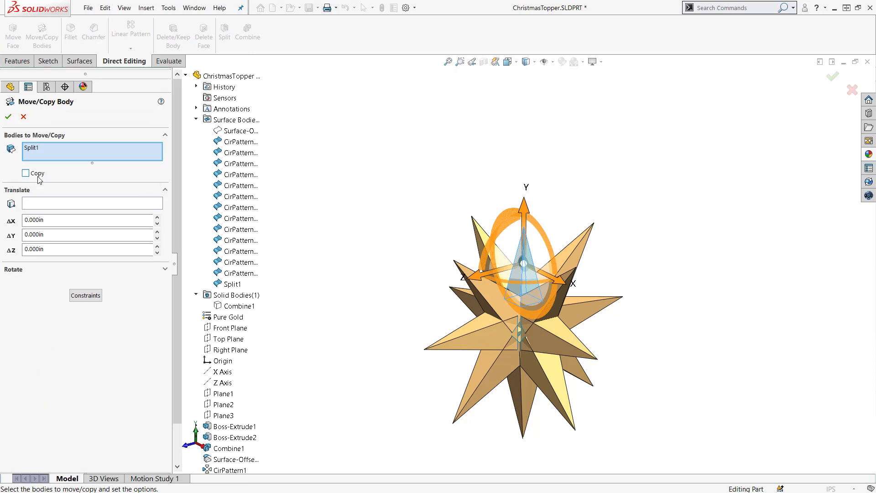
pyautogui.click(66, 269)
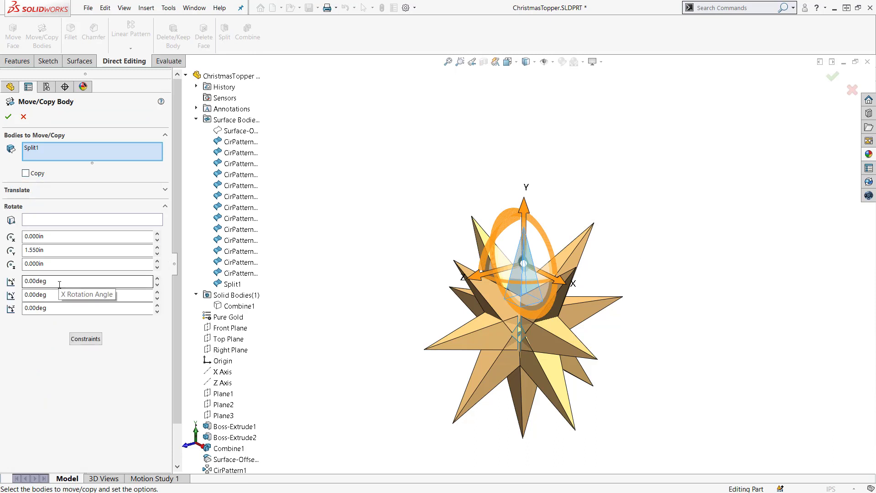
pyautogui.doubleClick(61, 281)
pyautogui.write('56')
pyautogui.press('Return')
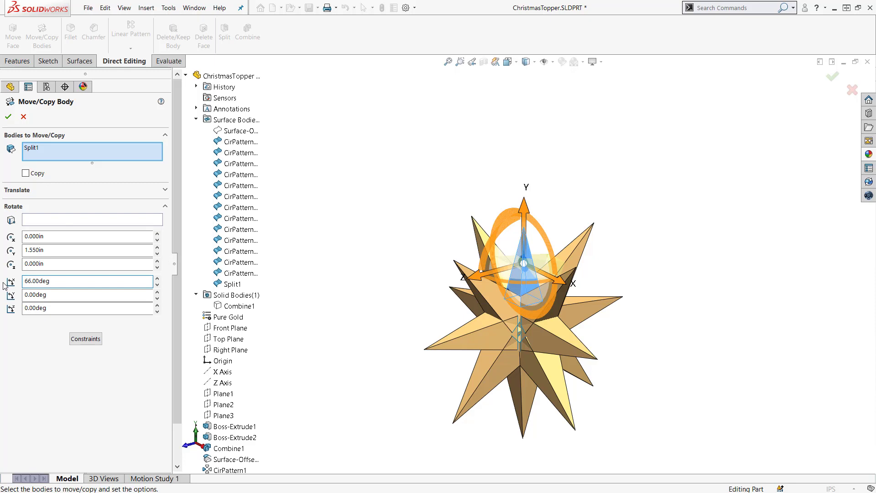
pyautogui.press('Tab')
pyautogui.write('45')
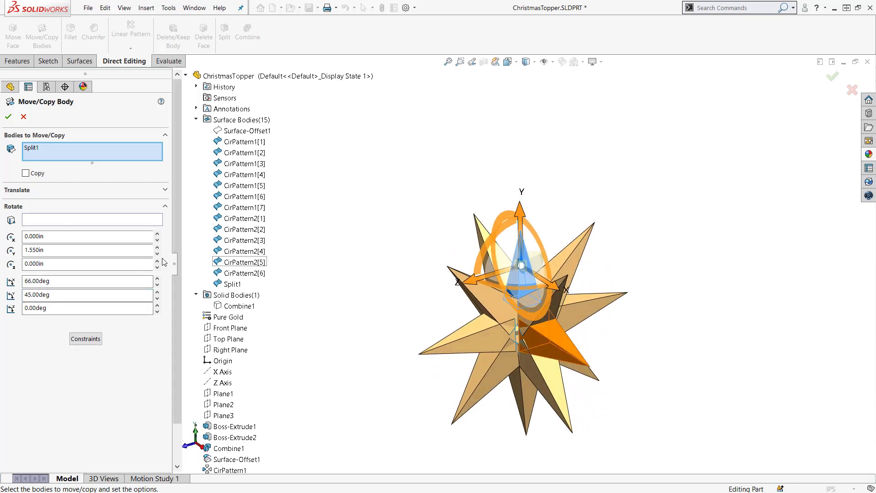
pyautogui.click(24, 250)
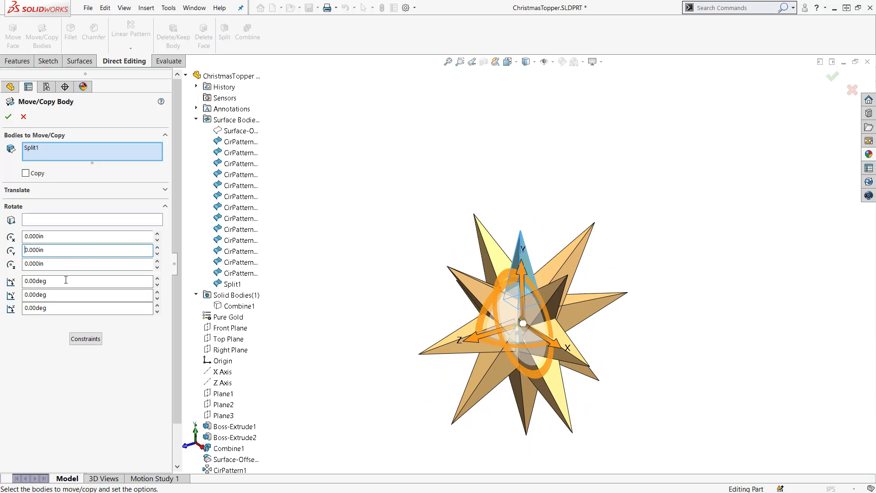
pyautogui.press('space')
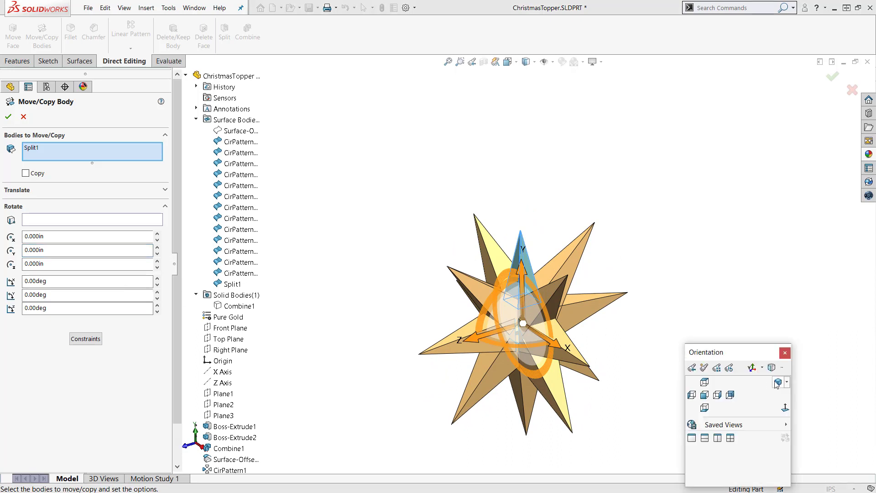
pyautogui.click(781, 382)
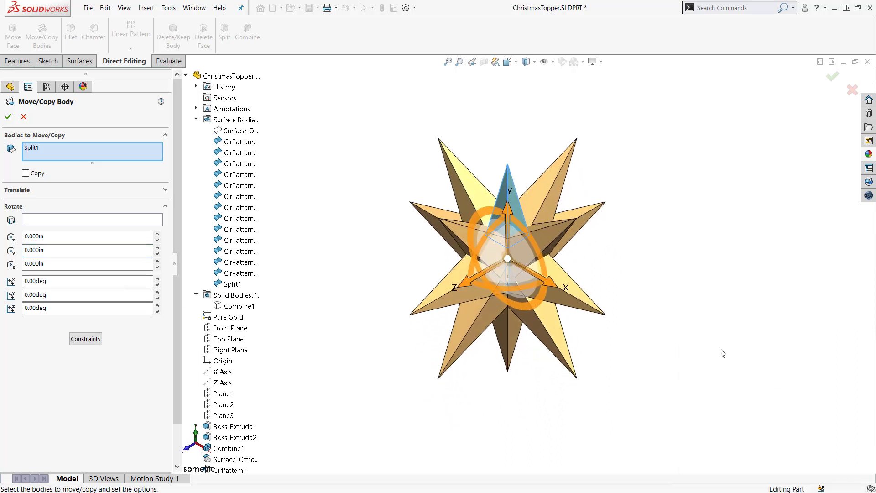
# - Rotate the spike 66° about X and 45° about Y
pyautogui.click(55, 281)
pyautogui.write('66')
pyautogui.press('Tab')
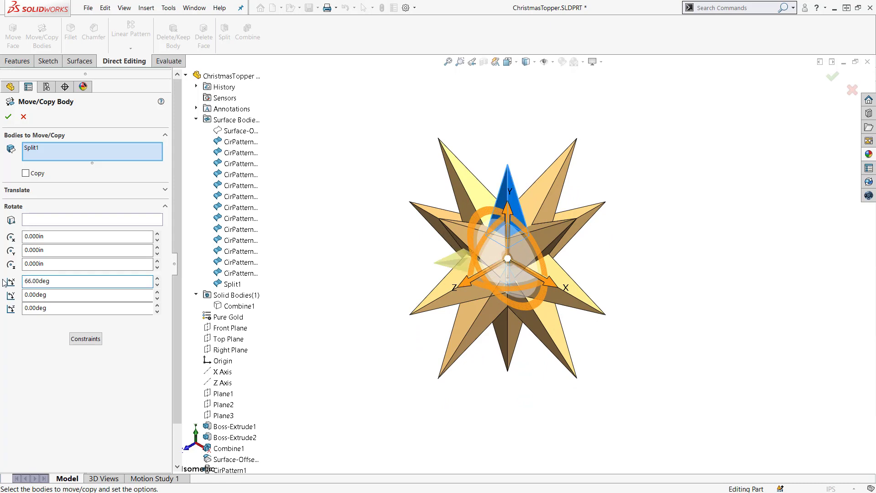
pyautogui.click(74, 294)
pyautogui.write('45')
pyautogui.press('Return')
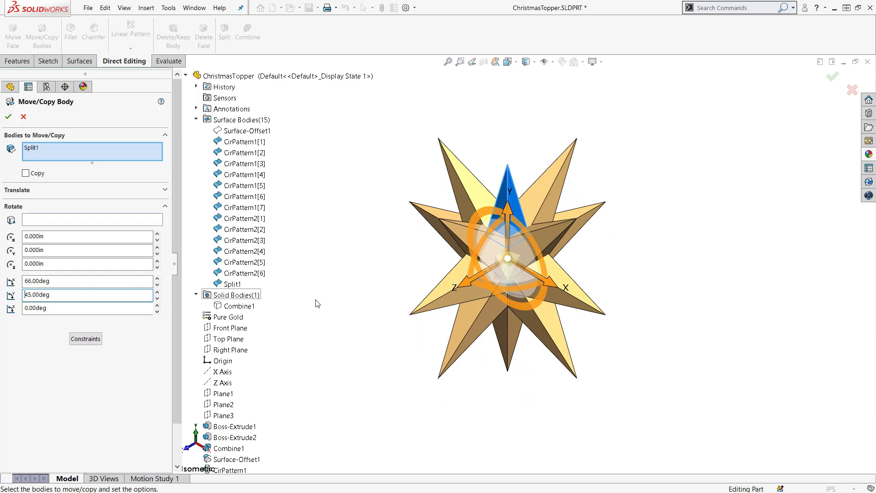
pyautogui.rightClick(315, 302)
pyautogui.click(326, 308)
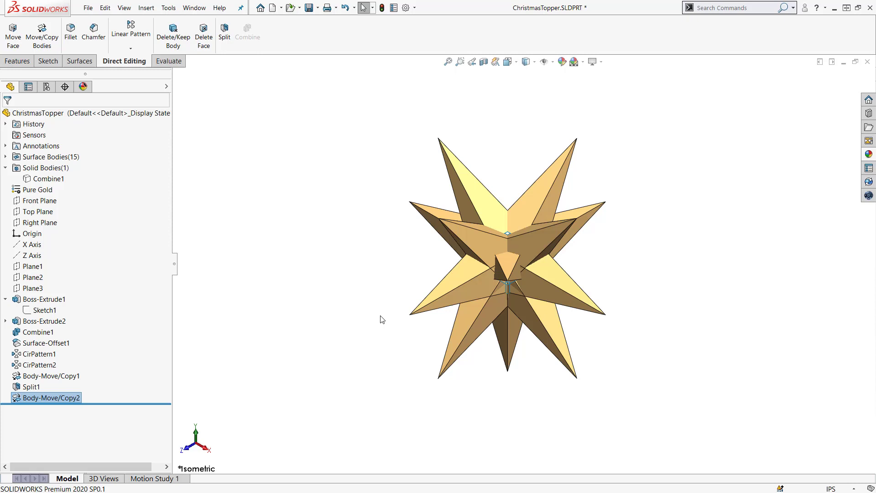
pyautogui.moveTo(268, 295); pyautogui.dragTo(248, 239, button='middle')
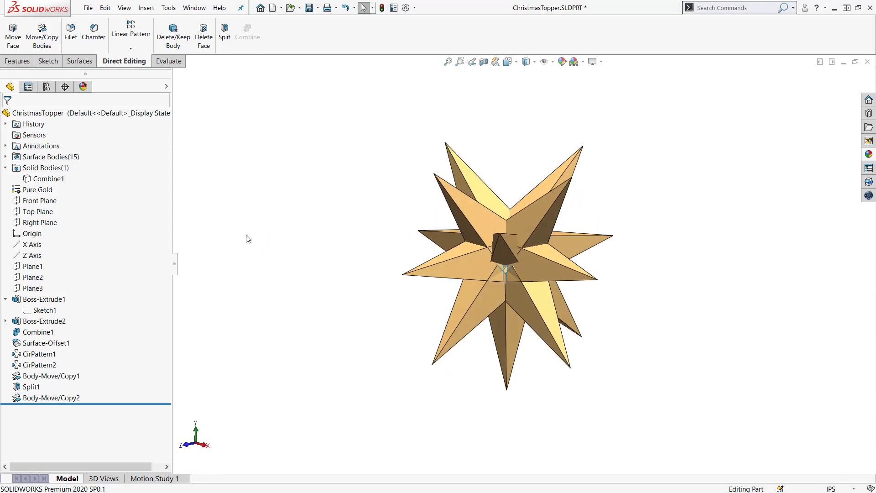
# - Mirror the rotated spike body Body-Move/Copy2 across the Front Plane
pyautogui.click(39, 200)
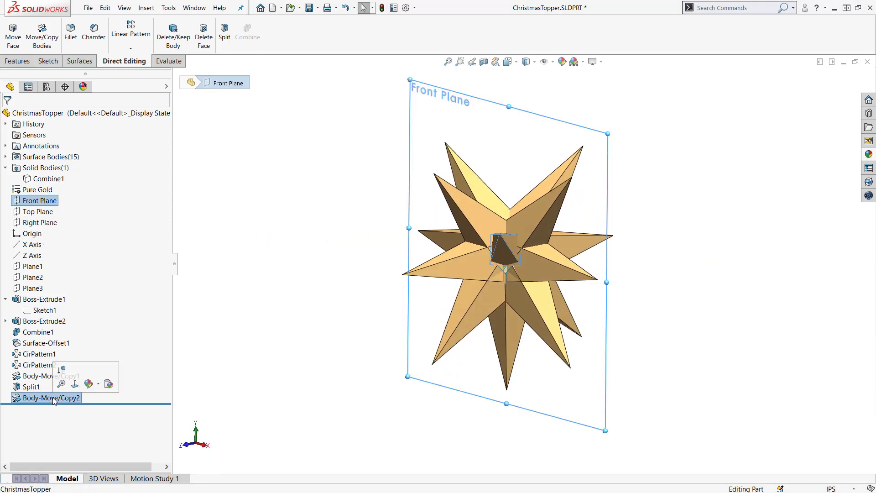
pyautogui.click(17, 61)
pyautogui.click(412, 47)
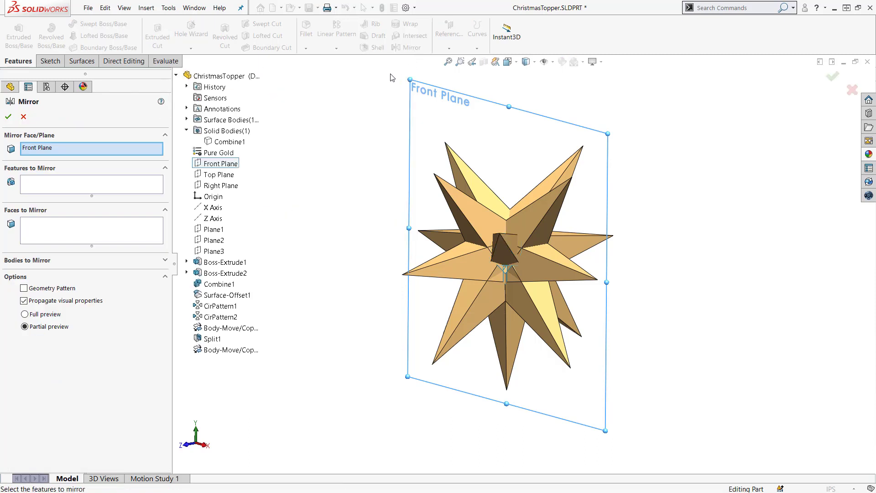
pyautogui.click(34, 262)
pyautogui.click(231, 350)
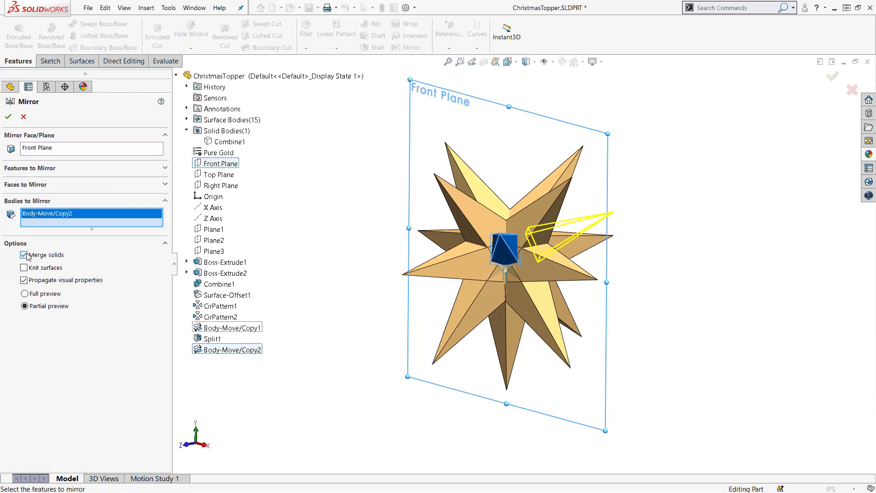
pyautogui.rightClick(351, 260)
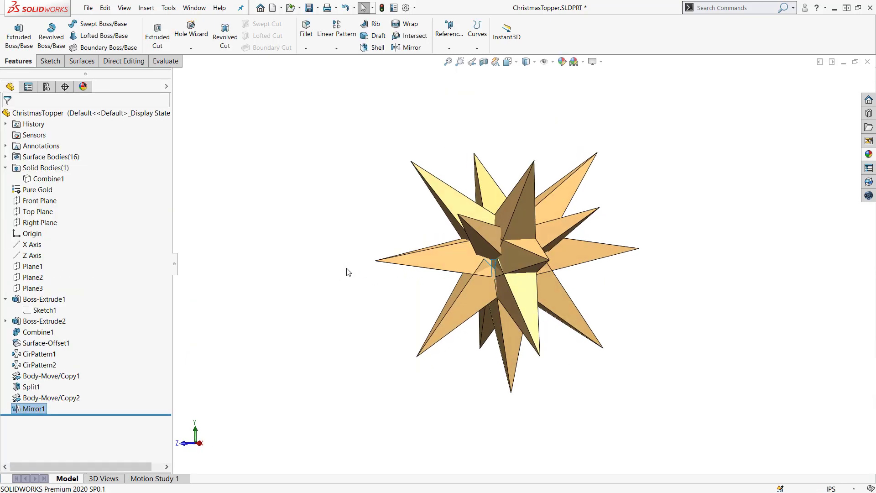
# - Mirror the rotated spike and its first mirrored copy across the Top Plane
pyautogui.click(43, 213)
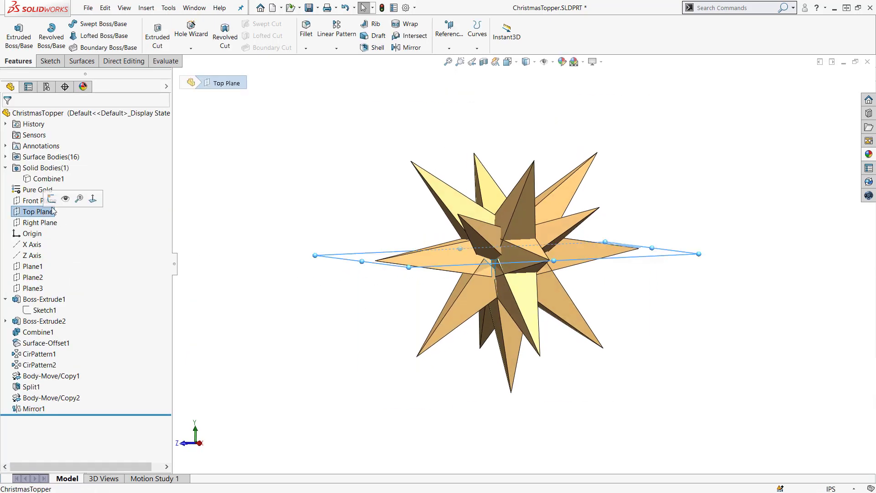
pyautogui.click(411, 47)
pyautogui.click(474, 227)
pyautogui.click(557, 228)
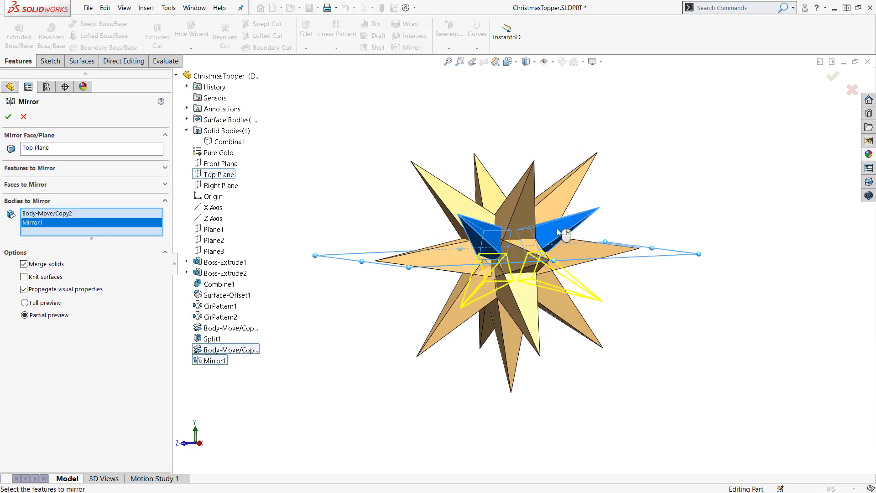
pyautogui.rightClick(599, 231)
pyautogui.click(620, 294)
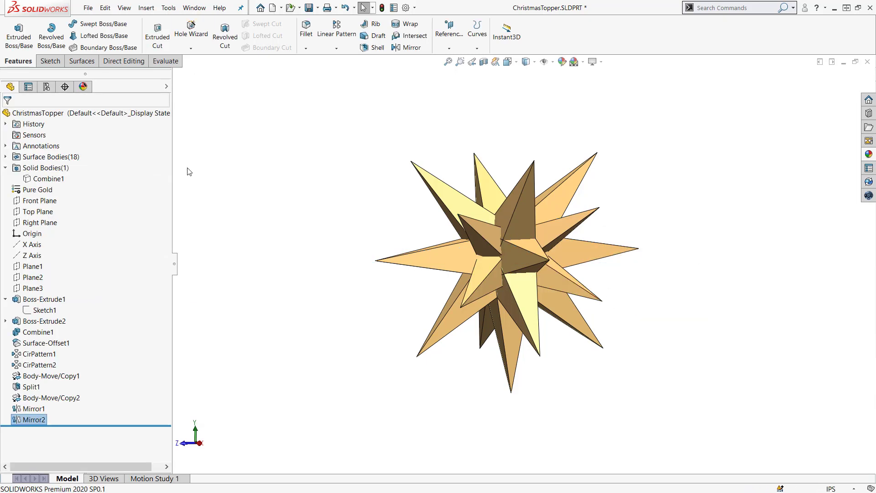
# - Mirror the rotated spike and all its mirrored copies across the Right Plane
pyautogui.click(41, 223)
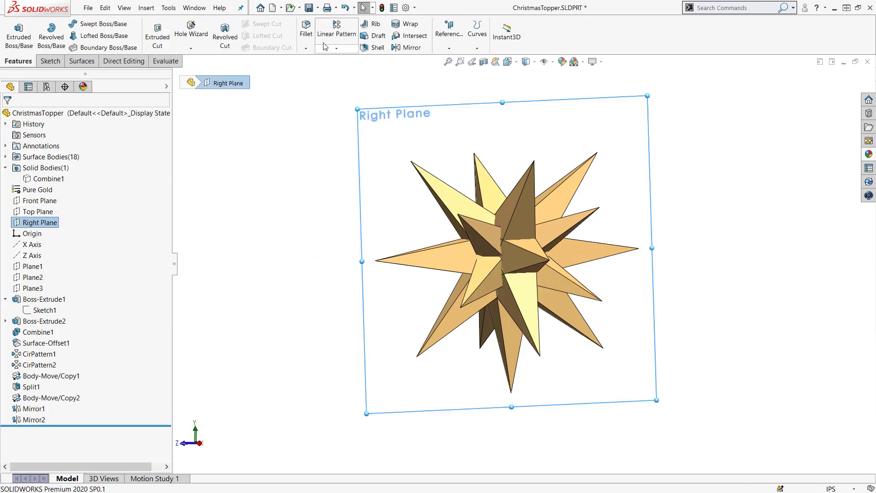
pyautogui.click(409, 48)
pyautogui.click(552, 236)
pyautogui.click(562, 282)
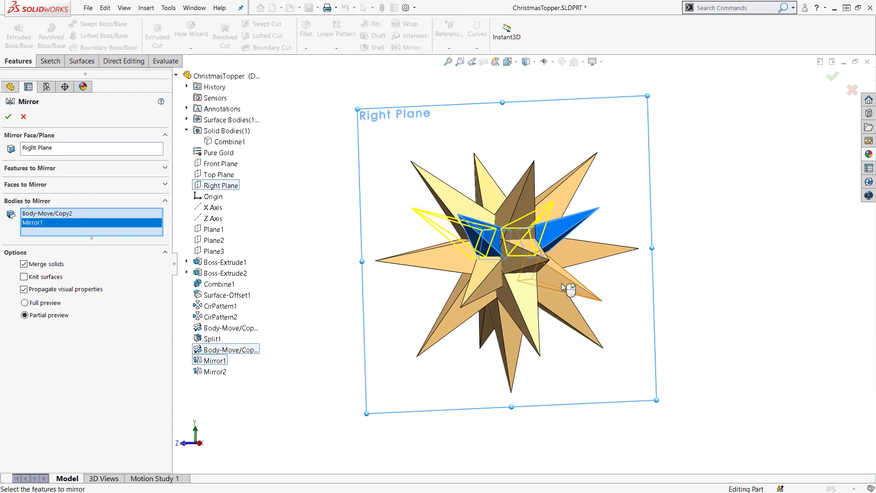
pyautogui.click(490, 287)
pyautogui.rightClick(497, 290)
# - Inspect the new spikes and hide the top spike body
pyautogui.moveTo(489, 283)
pyautogui.mouseDown(button='middle')
pyautogui.moveTo(411, 278)
pyautogui.moveTo(415, 289)
pyautogui.moveTo(451, 254)
pyautogui.mouseUp(button='middle')
pyautogui.click(6, 167)
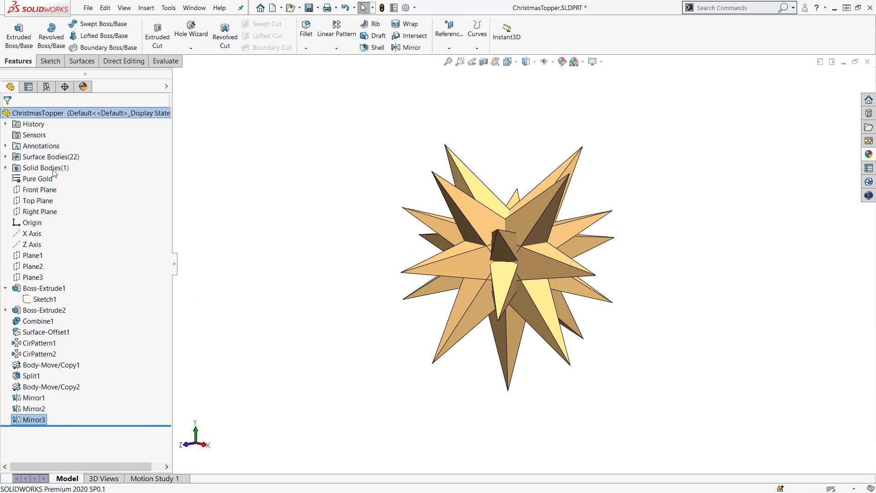
pyautogui.click(499, 166)
pyautogui.click(245, 165)
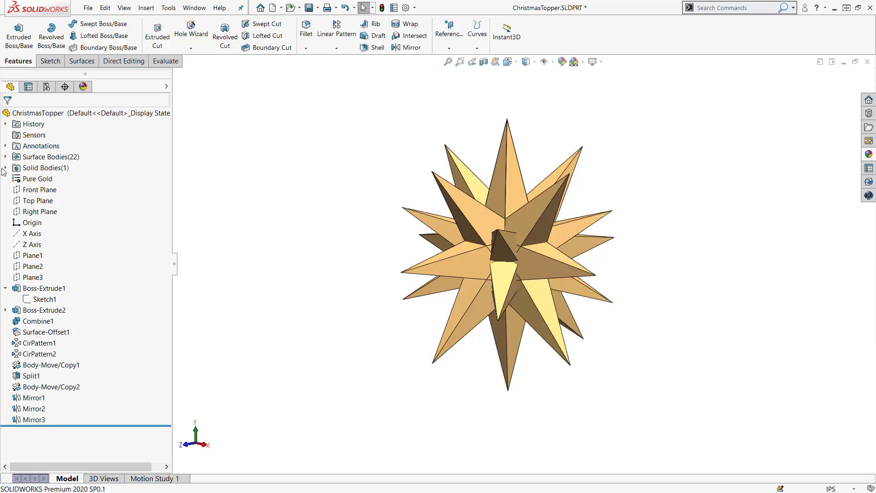
pyautogui.rightClick(37, 168)
pyautogui.click(36, 164)
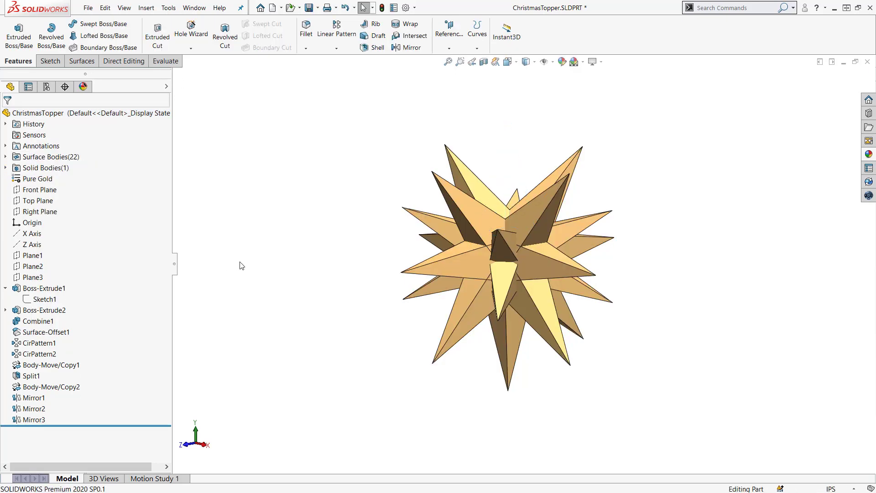
pyautogui.click(6, 157)
# - Show the hidden top spike again and select the Surface-Offset1 surface
pyautogui.click(38, 168)
pyautogui.click(49, 140)
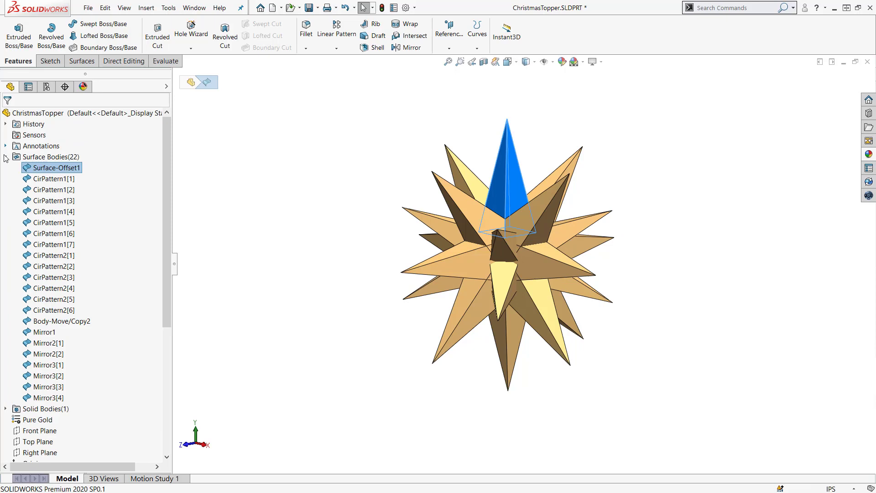
pyautogui.click(248, 235)
# - Intersect all the star's spike bodies using Create intersecting regions
pyautogui.click(510, 169)
pyautogui.click(534, 155)
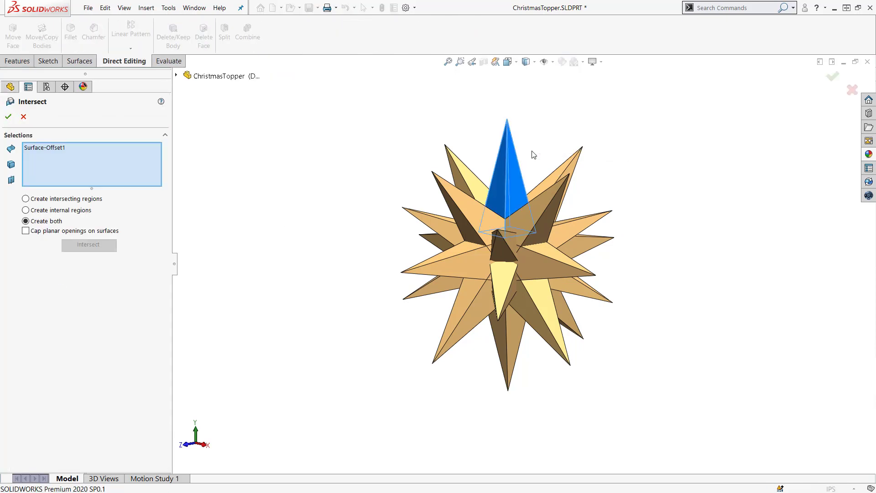
pyautogui.moveTo(372, 90); pyautogui.dragTo(624, 347)
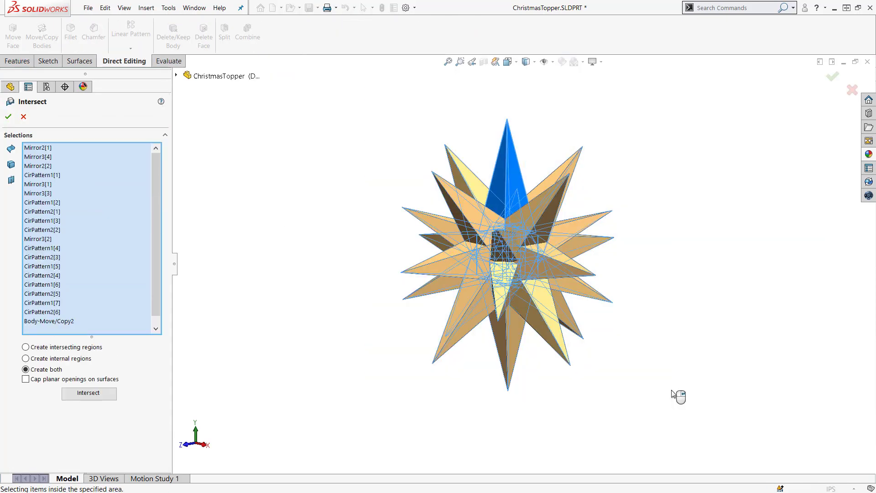
pyautogui.click(92, 394)
pyautogui.scroll(-3, 82, 425)
pyautogui.scroll(-2, 61, 462)
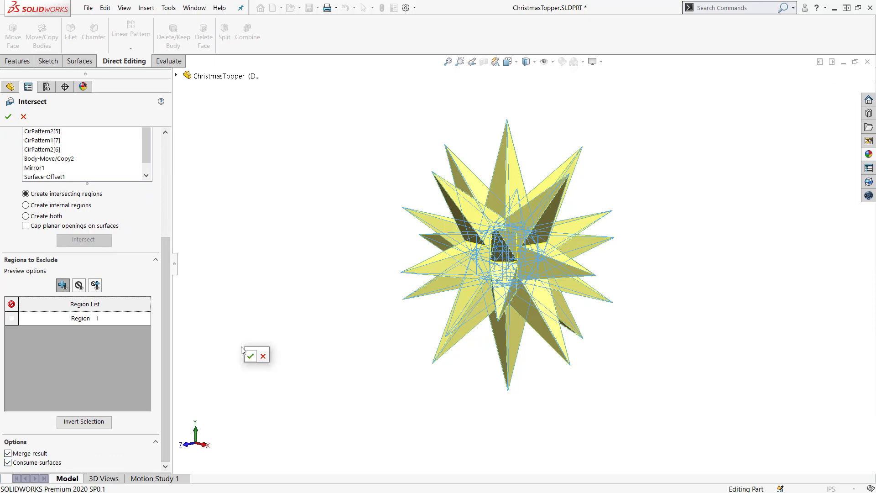
pyautogui.press('Return')
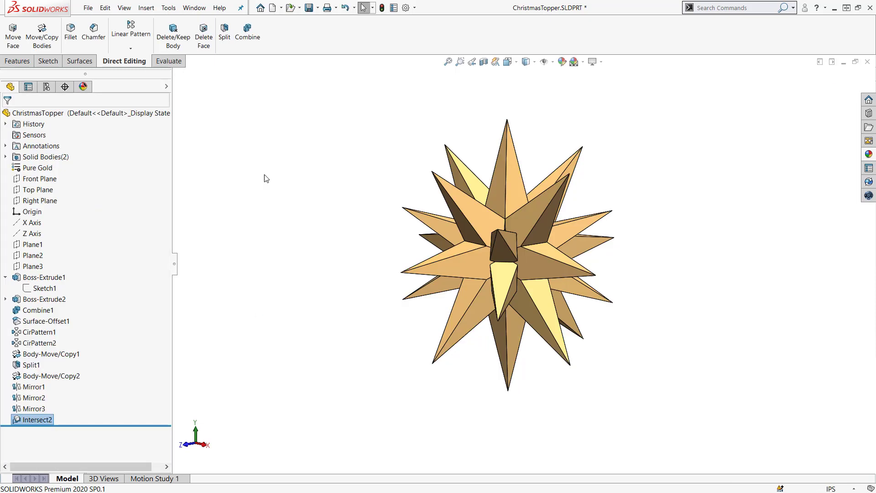
# - Split all bodies with Plane2 as trim tool, keeping Body 2, to cut the lower tip
pyautogui.click(225, 32)
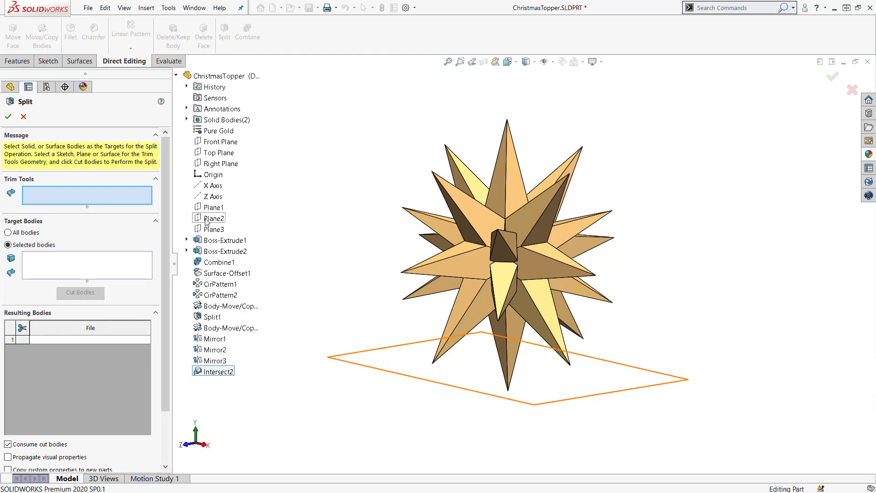
pyautogui.click(206, 221)
pyautogui.click(33, 233)
pyautogui.click(82, 260)
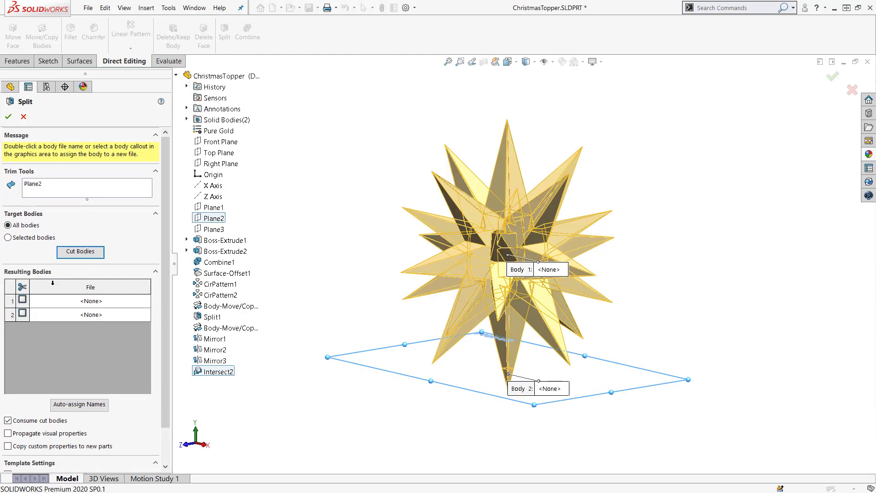
pyautogui.scroll(-2, 136, 329)
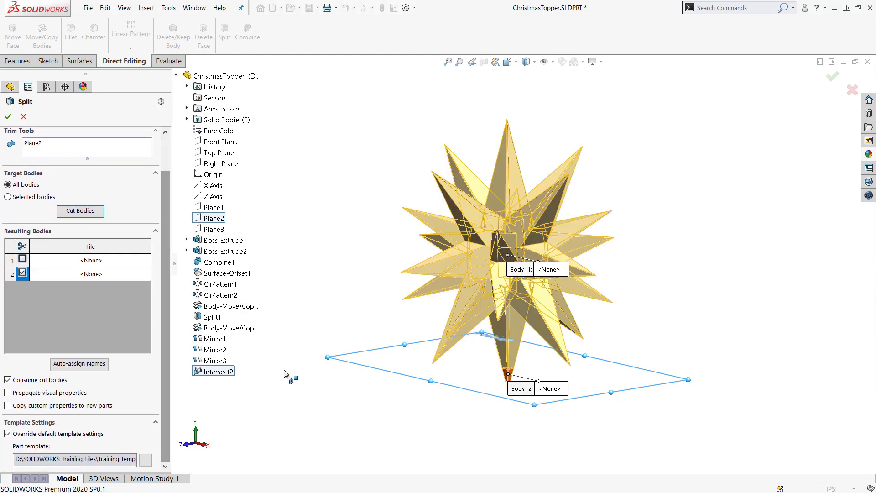
pyautogui.click(293, 378)
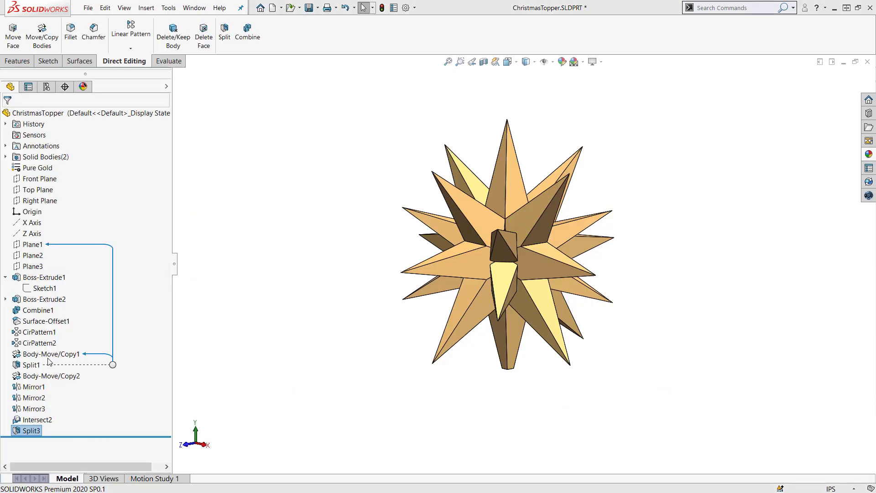
# - Start a sketch on Plane3 and view it face-on
pyautogui.click(29, 265)
pyautogui.click(40, 247)
pyautogui.press('space')
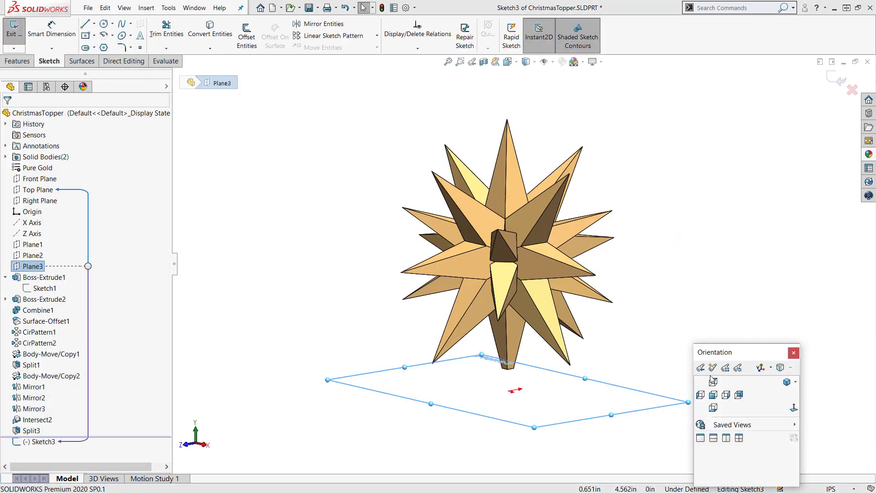
pyautogui.click(711, 379)
# - Draw a 3 in diameter circle centred on the origin and exit the sketch
pyautogui.click(104, 24)
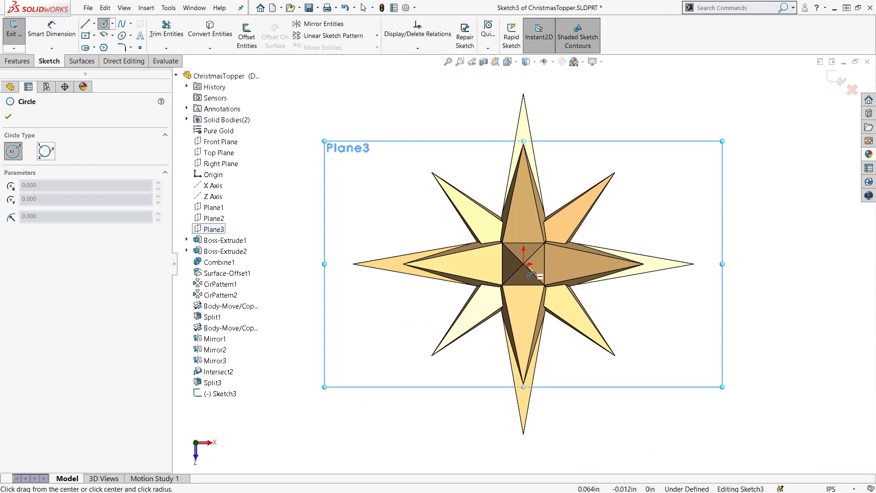
pyautogui.click(524, 264)
pyautogui.click(606, 308)
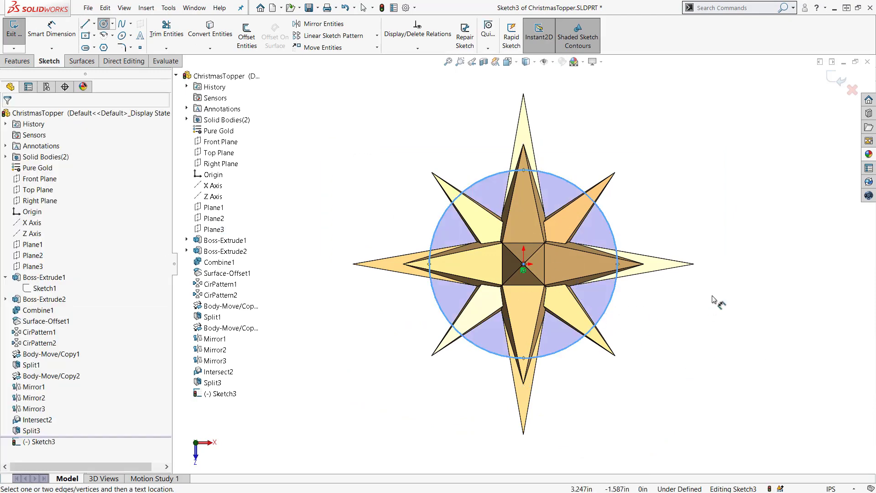
pyautogui.click(609, 302)
pyautogui.click(723, 268)
pyautogui.write('3.31501174in')
pyautogui.press('Return')
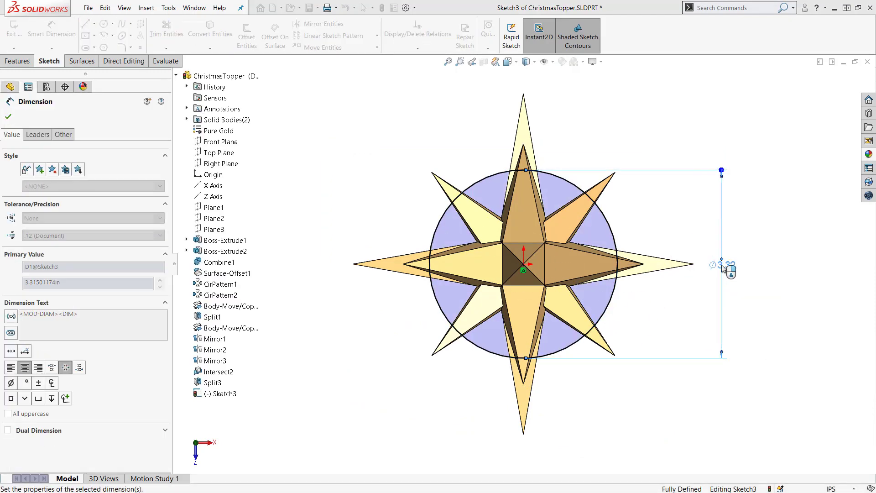
pyautogui.hotkey('ctrl', 'b')
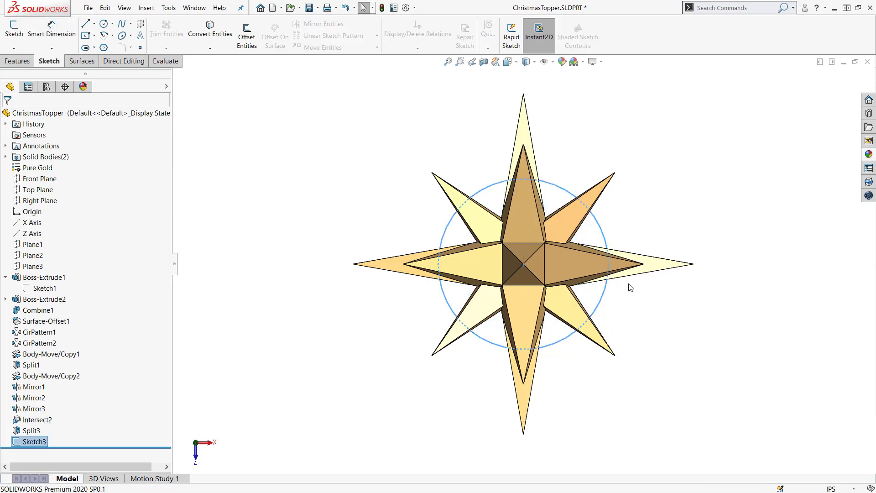
# - Start a helix on Sketch3 defined by height and revolution, in isometric view
pyautogui.click(18, 61)
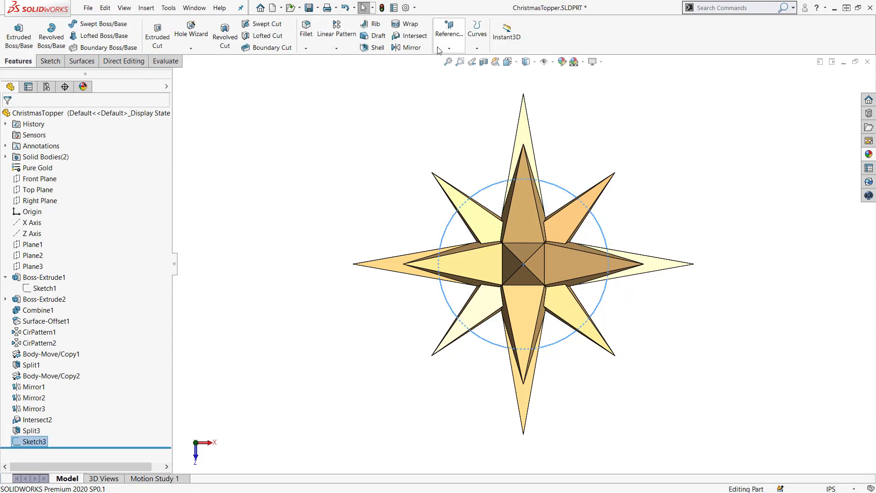
pyautogui.click(477, 34)
pyautogui.click(494, 118)
pyautogui.press('space')
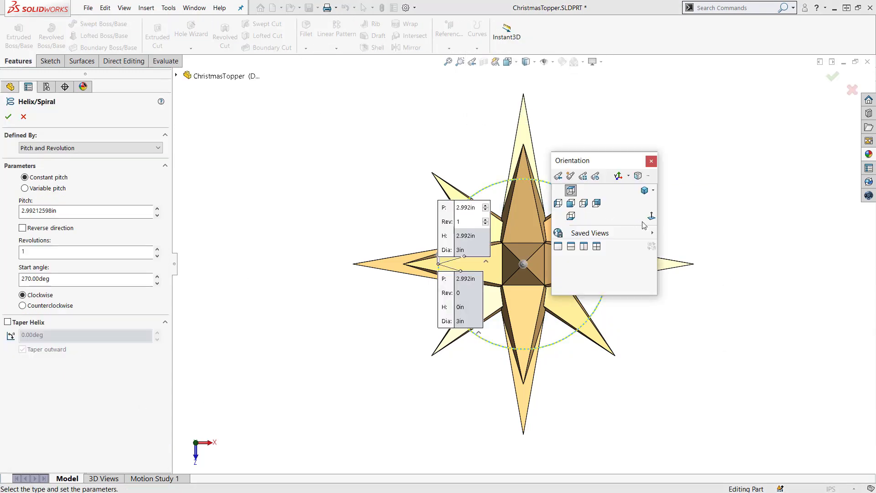
pyautogui.click(647, 193)
pyautogui.click(143, 150)
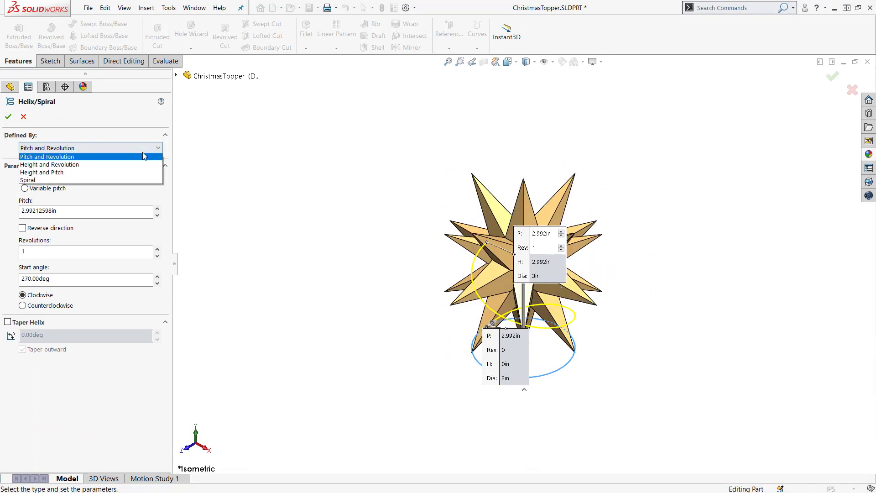
pyautogui.click(141, 160)
# - Give the helix 3 in height, 10 revolutions, 0° start angle and a 26° inward taper
pyautogui.doubleClick(42, 211)
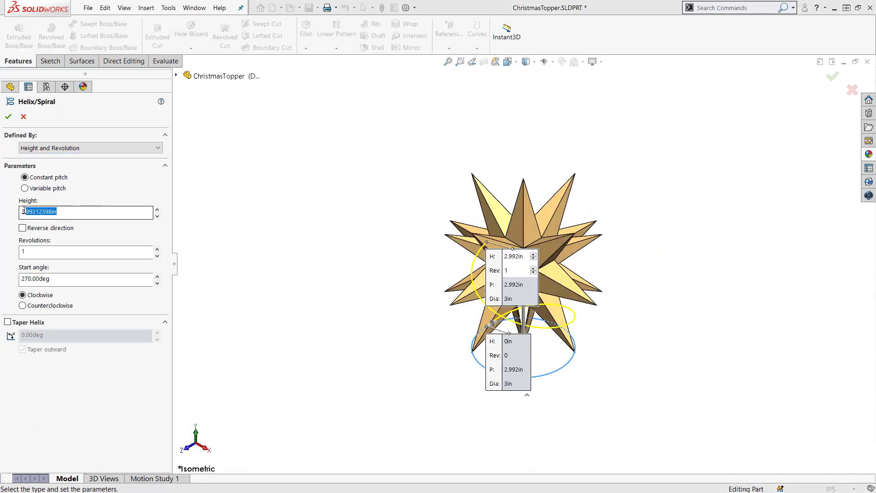
pyautogui.write('3')
pyautogui.press('Return')
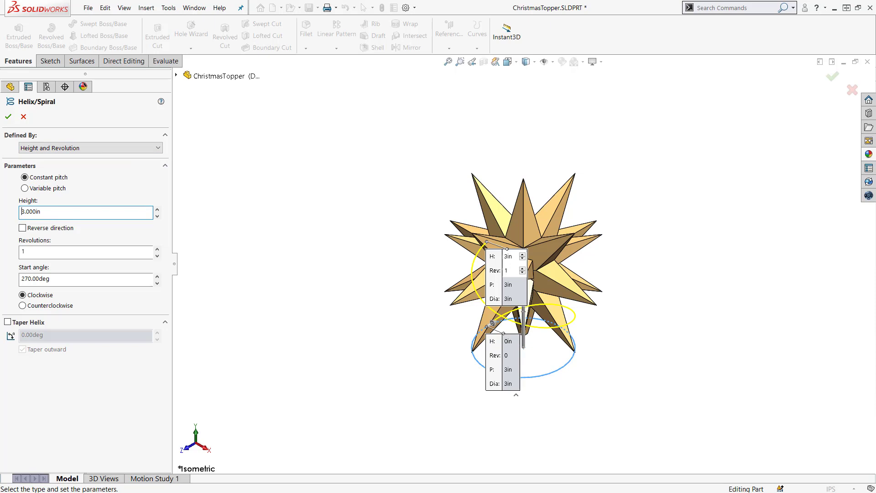
pyautogui.write('0')
pyautogui.press('Return')
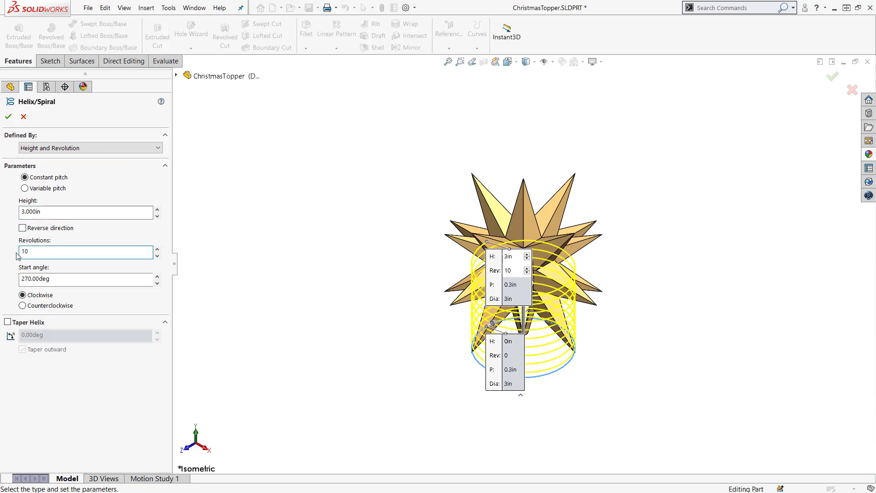
pyautogui.write('0')
pyautogui.write('.00deg')
pyautogui.press('Return')
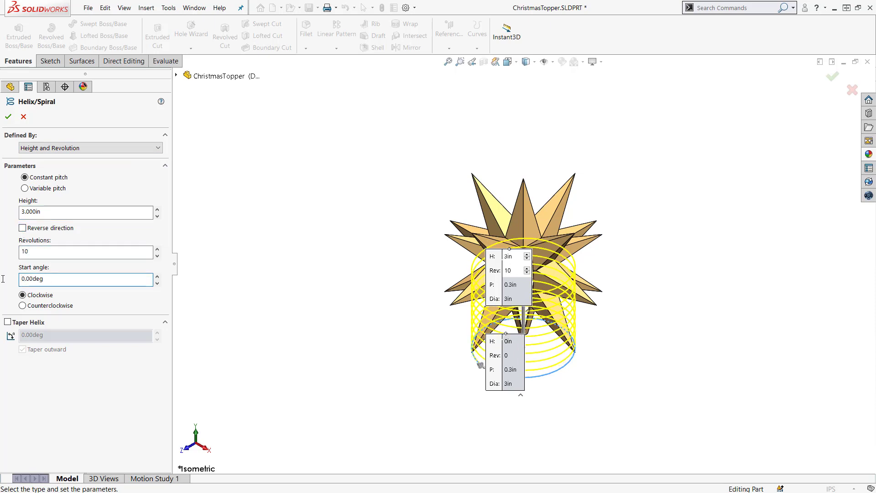
pyautogui.click(25, 324)
pyautogui.write('26')
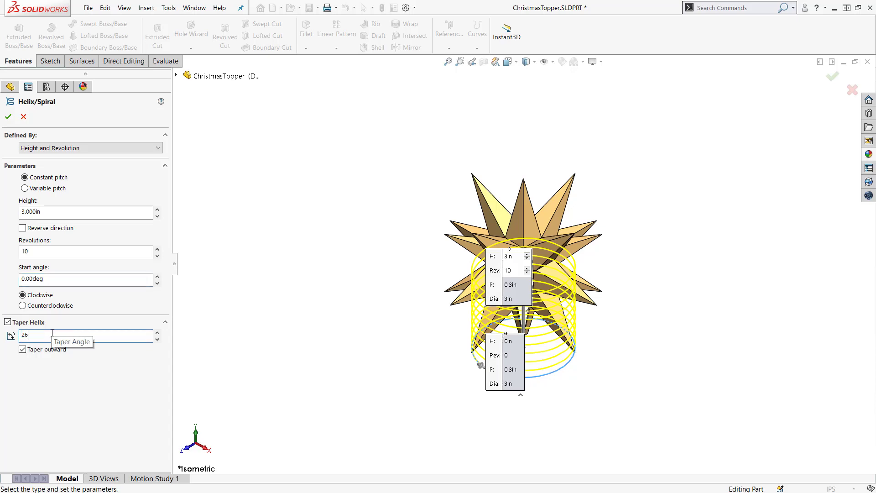
pyautogui.press('Return')
pyautogui.click(29, 353)
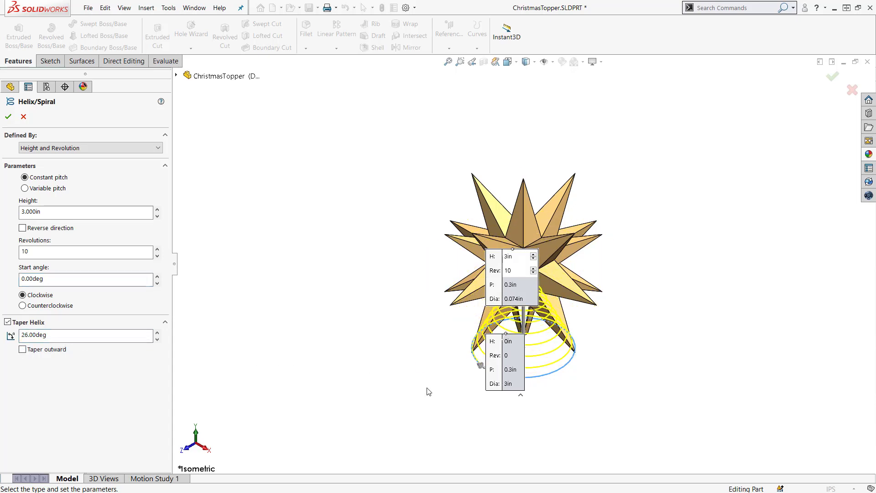
pyautogui.moveTo(427, 392)
pyautogui.mouseDown(button='middle')
pyautogui.moveTo(423, 330)
pyautogui.moveTo(427, 341)
pyautogui.mouseUp(button='middle')
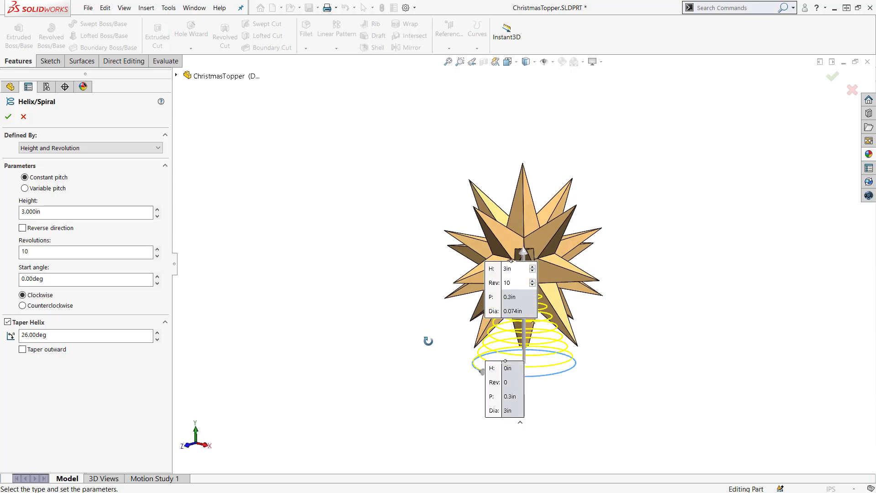
pyautogui.press('Return')
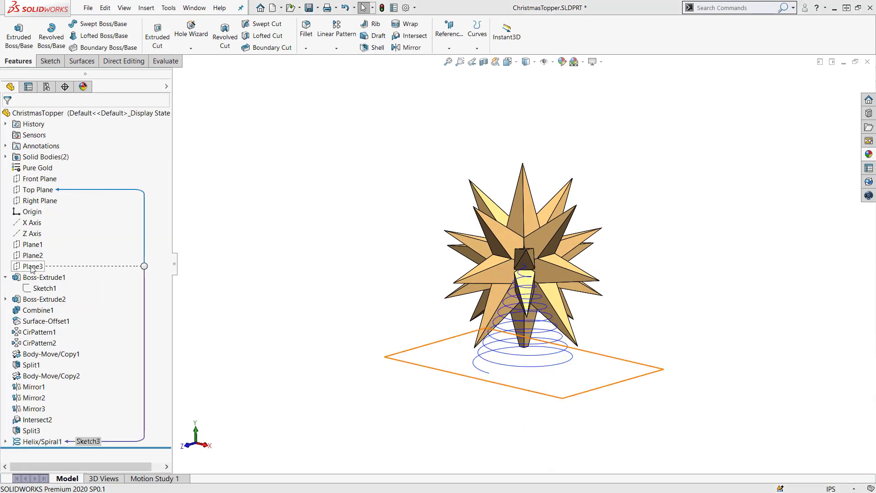
# - Change Plane3's first reference from Top Plane to Plane2
pyautogui.rightClick(32, 267)
pyautogui.click(39, 238)
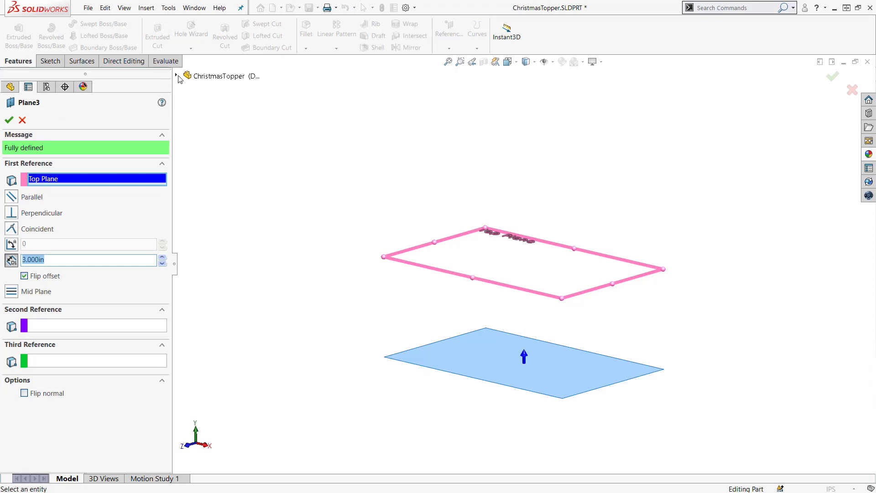
pyautogui.click(177, 76)
pyautogui.click(210, 206)
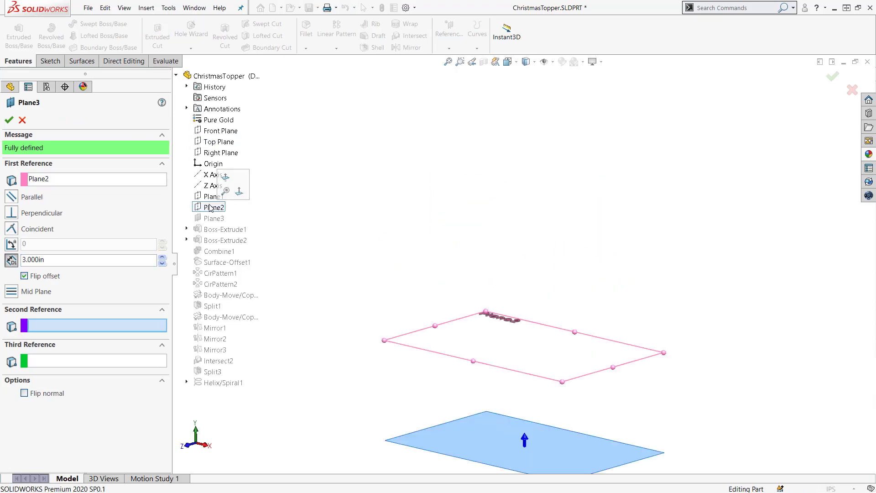
pyautogui.rightClick(313, 216)
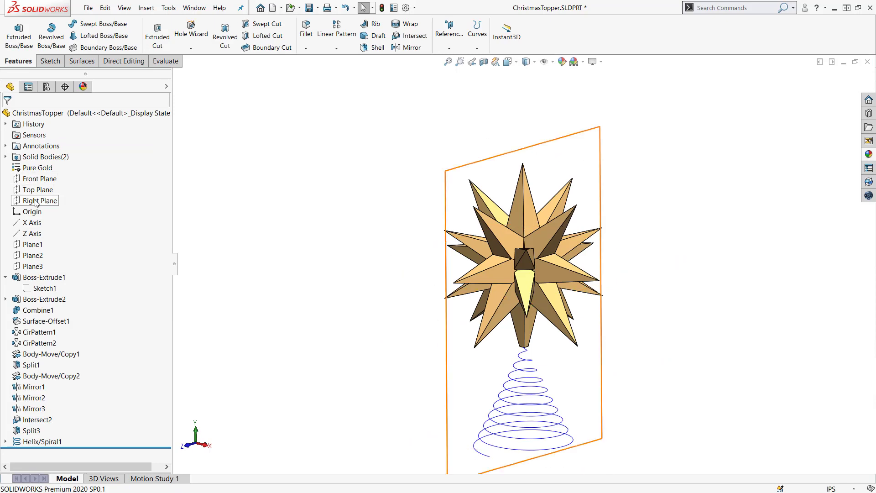
# - Start a face-on sketch on Right Plane with the helix's lower end in view
pyautogui.click(35, 201)
pyautogui.click(43, 186)
pyautogui.press('space')
pyautogui.click(619, 368)
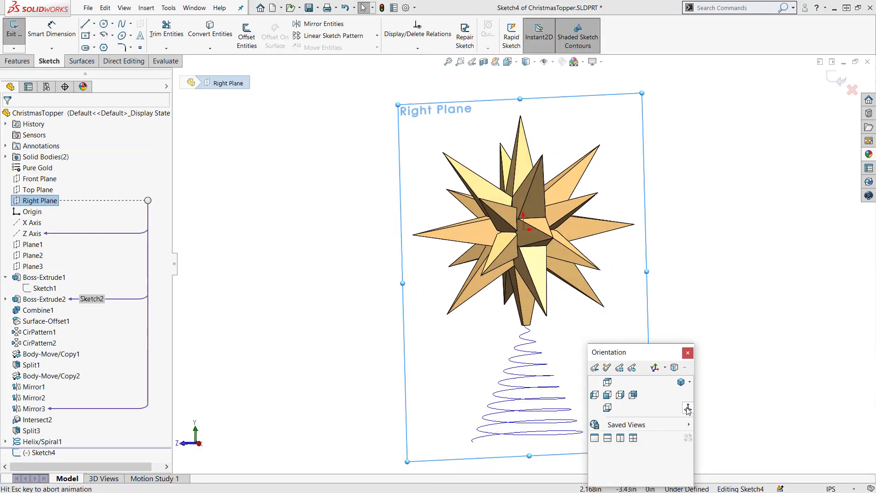
pyautogui.scroll(-3, 465, 447)
pyautogui.scroll(-1, 484, 391)
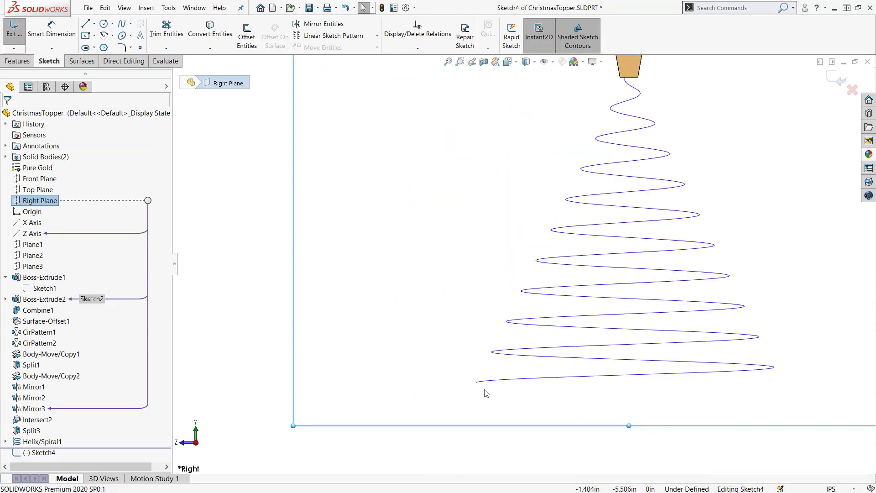
pyautogui.moveTo(485, 390)
pyautogui.mouseDown(button='right')
pyautogui.moveTo(539, 397)
pyautogui.moveTo(500, 386)
pyautogui.mouseUp(button='right')
# - Draw a circle at the helix end with a 0.125 in diameter
pyautogui.click(477, 382)
pyautogui.click(508, 397)
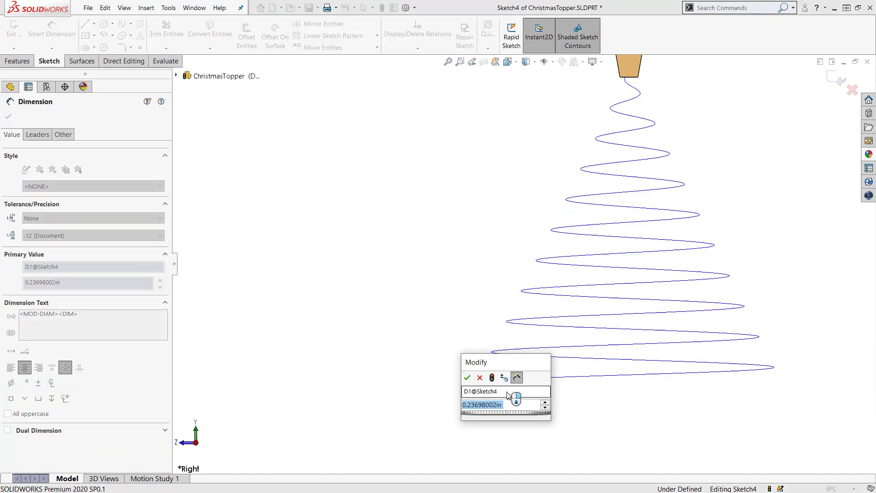
pyautogui.write('.125')
pyautogui.press('Return')
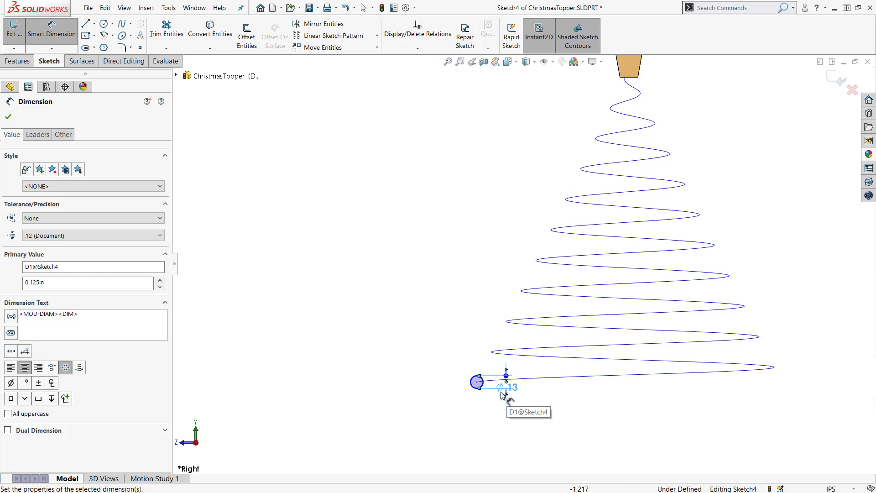
pyautogui.press('Escape')
pyautogui.scroll(-3, 485, 409)
pyautogui.scroll(-3, 475, 329)
pyautogui.scroll(-3, 470, 313)
pyautogui.press('Escape')
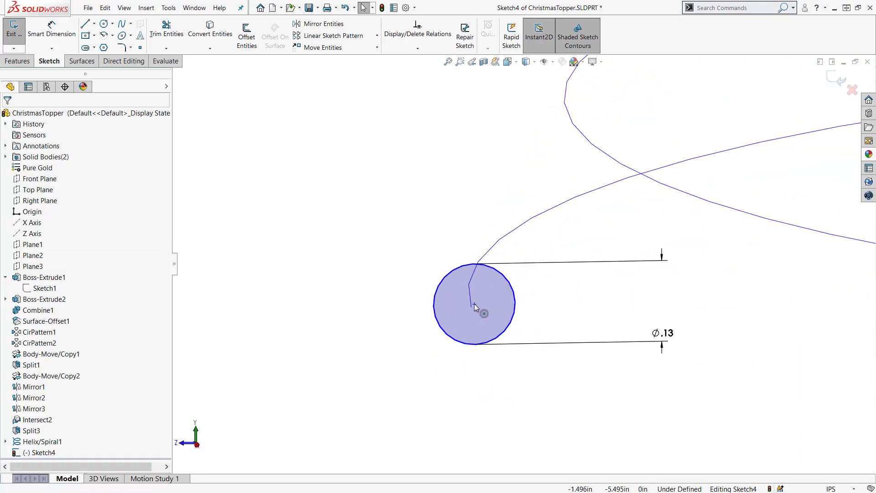
# - Add a Pierce relation between the circle's centre point and the helix
pyautogui.click(475, 307)
pyautogui.keyDown('ctrl'); pyautogui.click(472, 303); pyautogui.keyUp('ctrl')
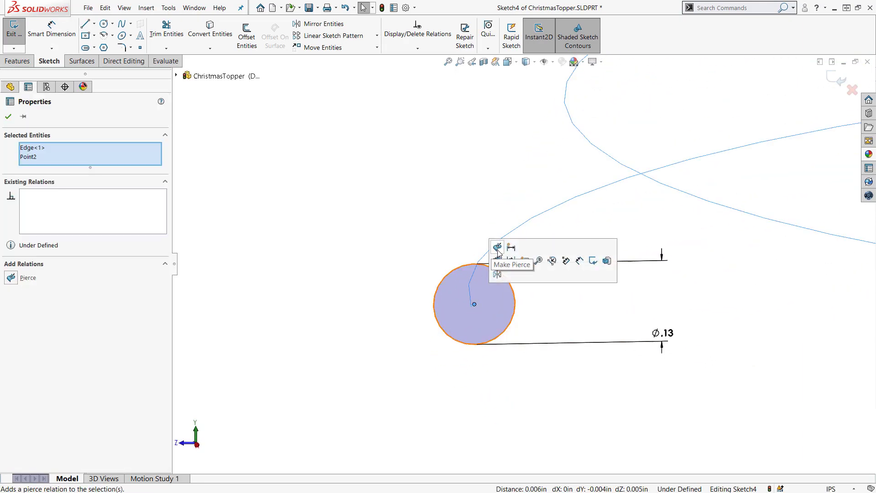
pyautogui.click(498, 246)
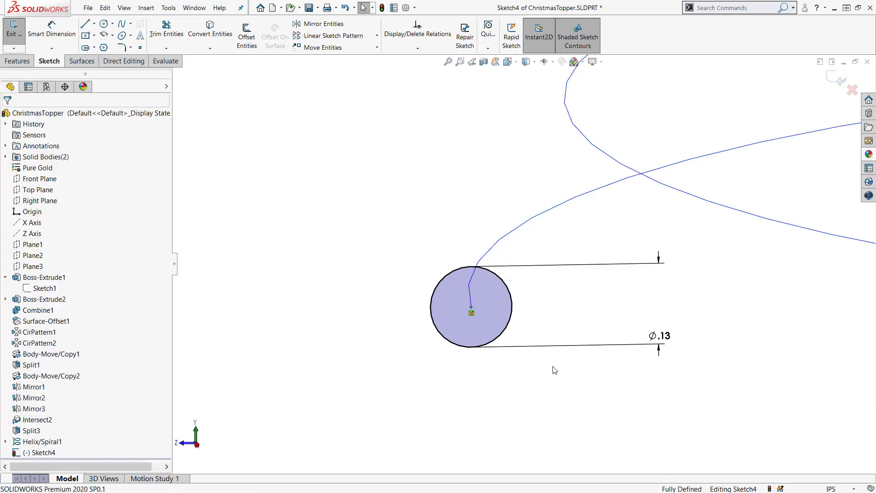
pyautogui.click(17, 61)
# - Sweep the Sketch4 circle along Helix/Spiral1, viewed in isometric
pyautogui.press('s')
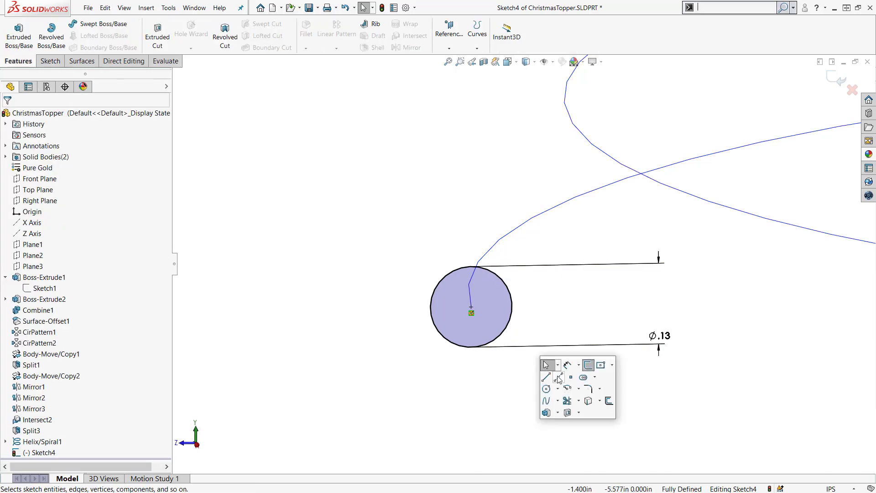
pyautogui.click(557, 412)
pyautogui.click(565, 450)
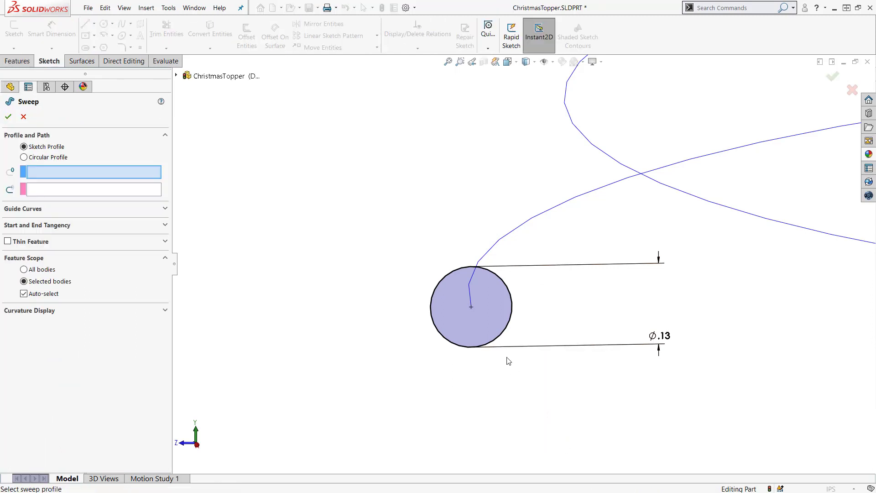
pyautogui.click(489, 345)
pyautogui.click(490, 250)
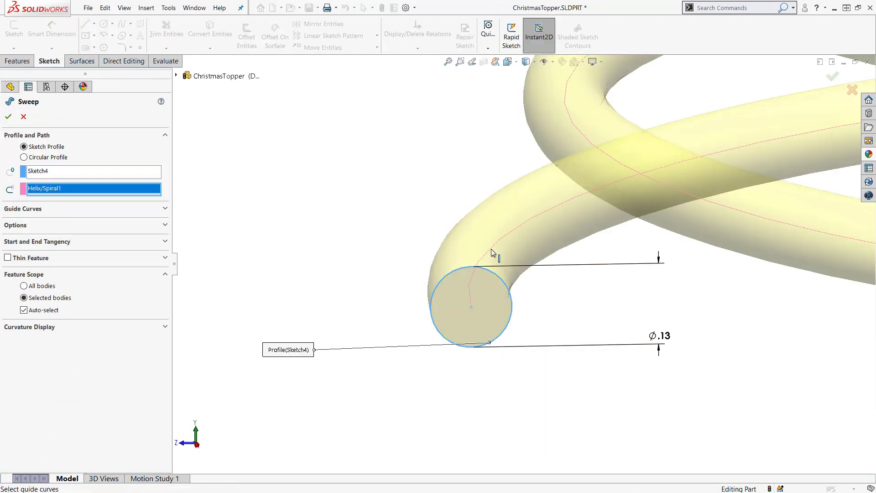
pyautogui.press('space')
pyautogui.click(581, 293)
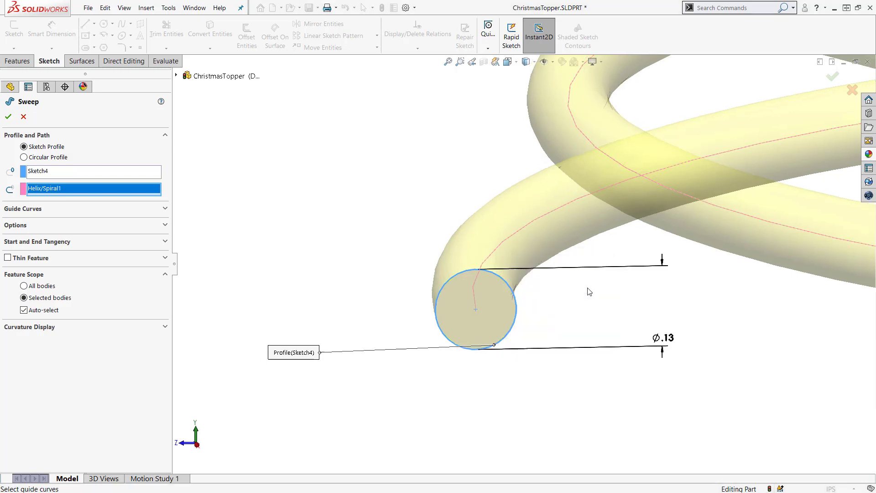
pyautogui.rightClick(589, 293)
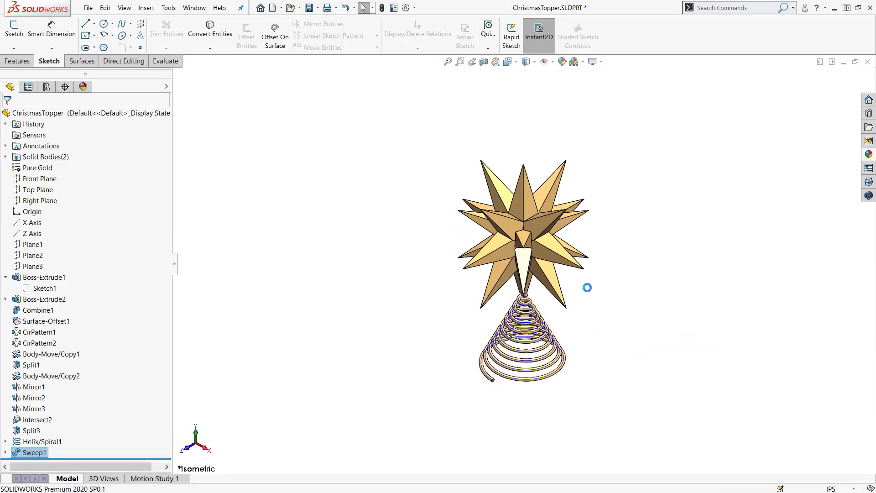
# - Hide Helix/Spiral1 and turn on RealView Graphics for a reflective gold finish
pyautogui.click(41, 442)
pyautogui.click(56, 428)
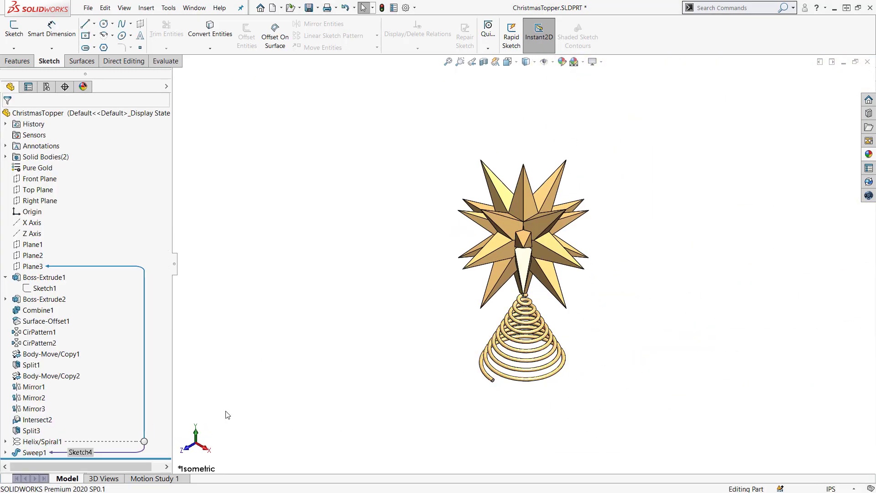
pyautogui.moveTo(568, 397)
pyautogui.mouseDown(button='middle')
pyautogui.moveTo(565, 329)
pyautogui.moveTo(504, 331)
pyautogui.moveTo(546, 323)
pyautogui.moveTo(583, 342)
pyautogui.moveTo(574, 340)
pyautogui.mouseUp(button='middle')
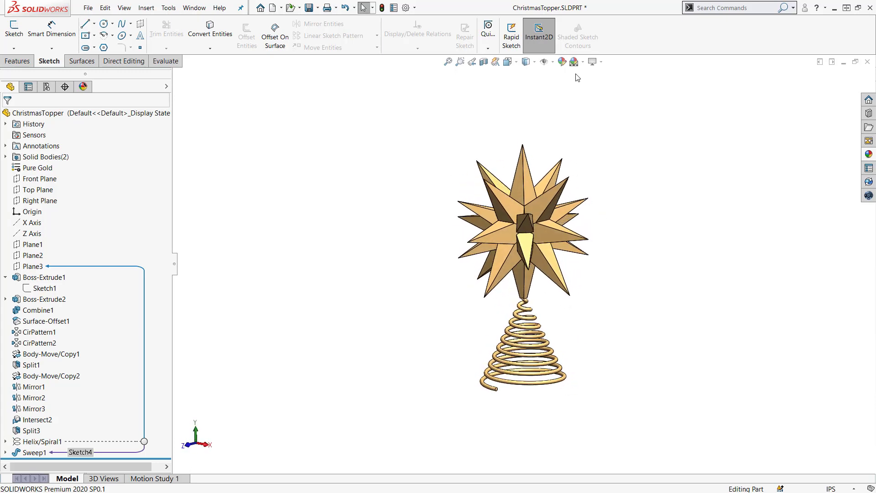
pyautogui.click(583, 63)
pyautogui.click(572, 88)
pyautogui.click(603, 62)
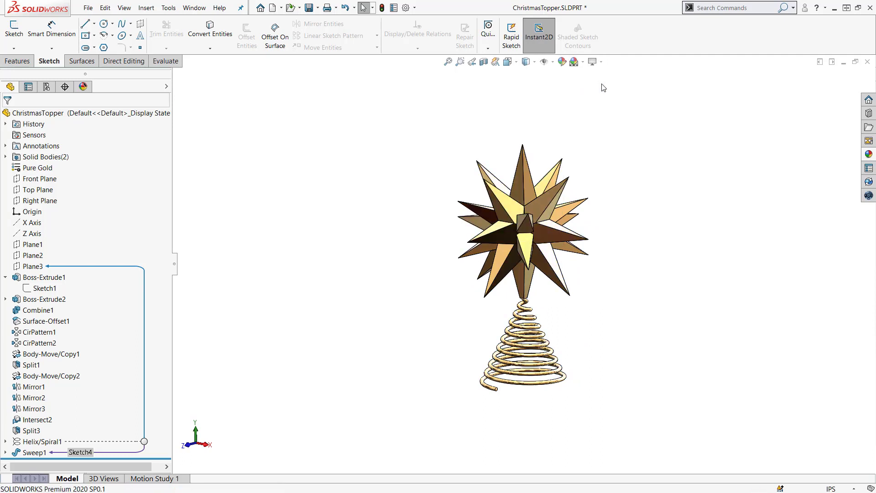